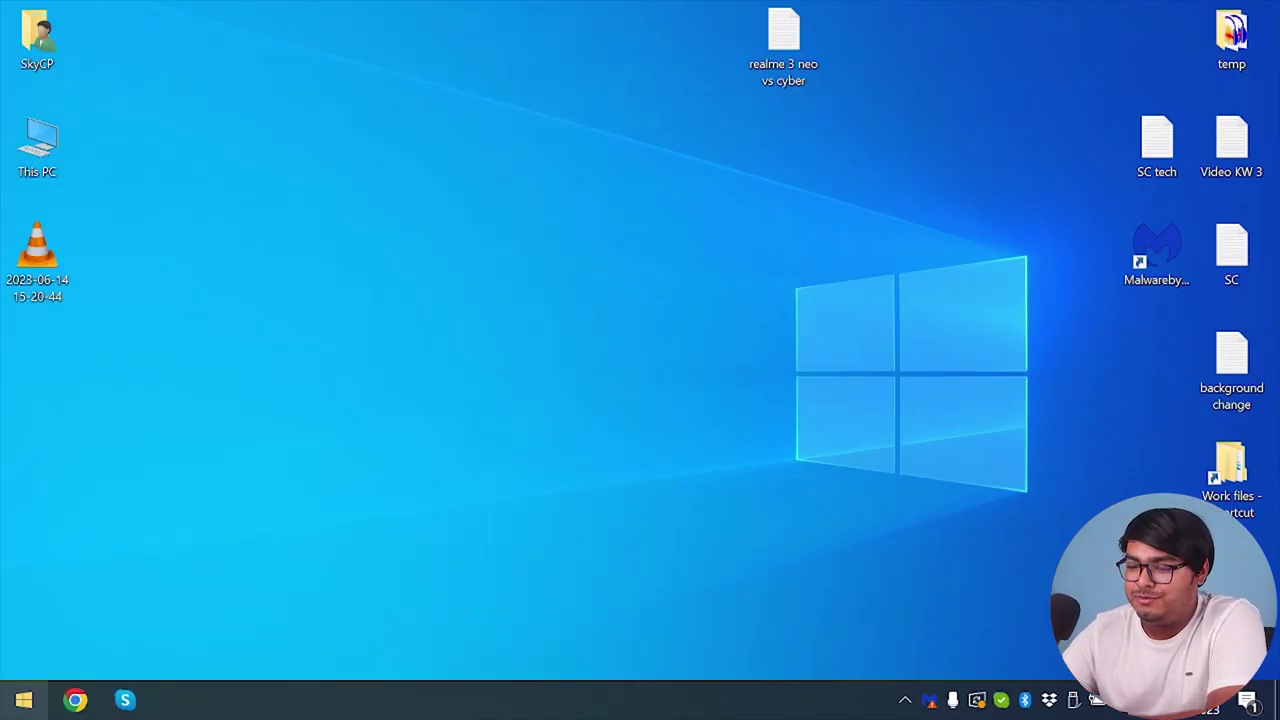
# Search Google for 'venturefy ai' in Chrome and open the official venturefy.com site.
pyautogui.click(75, 701)
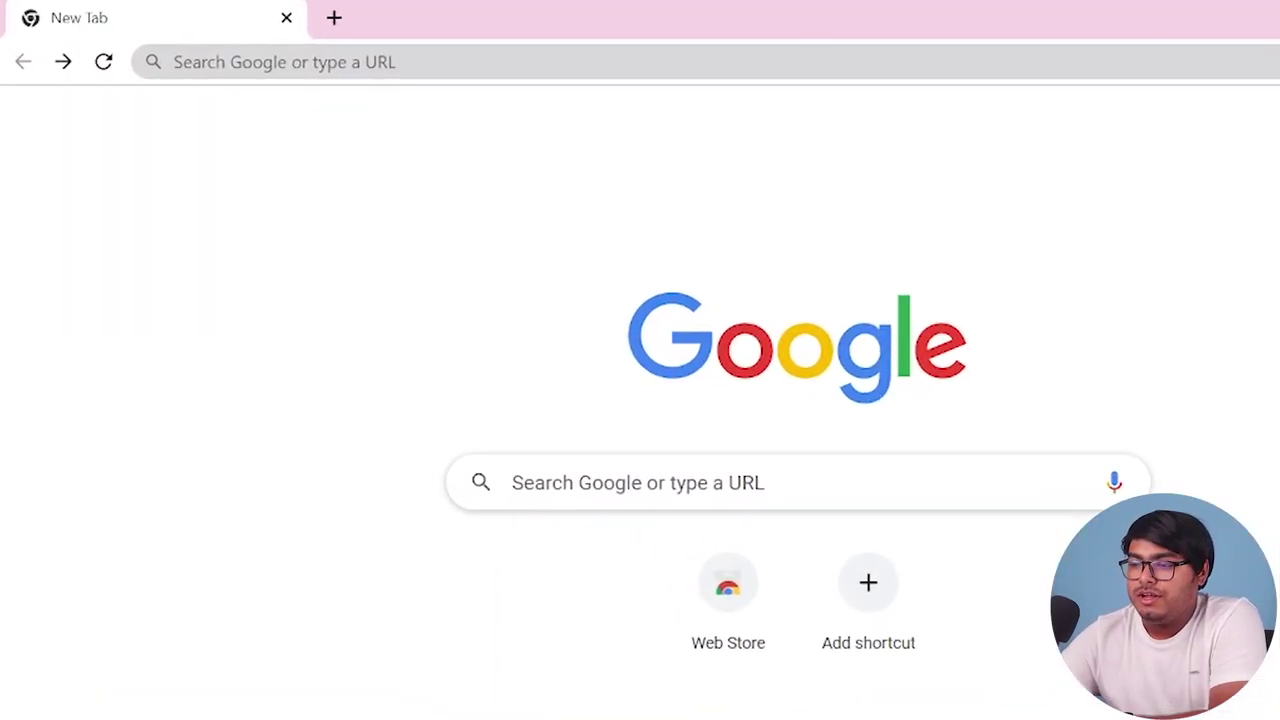
pyautogui.write('v')
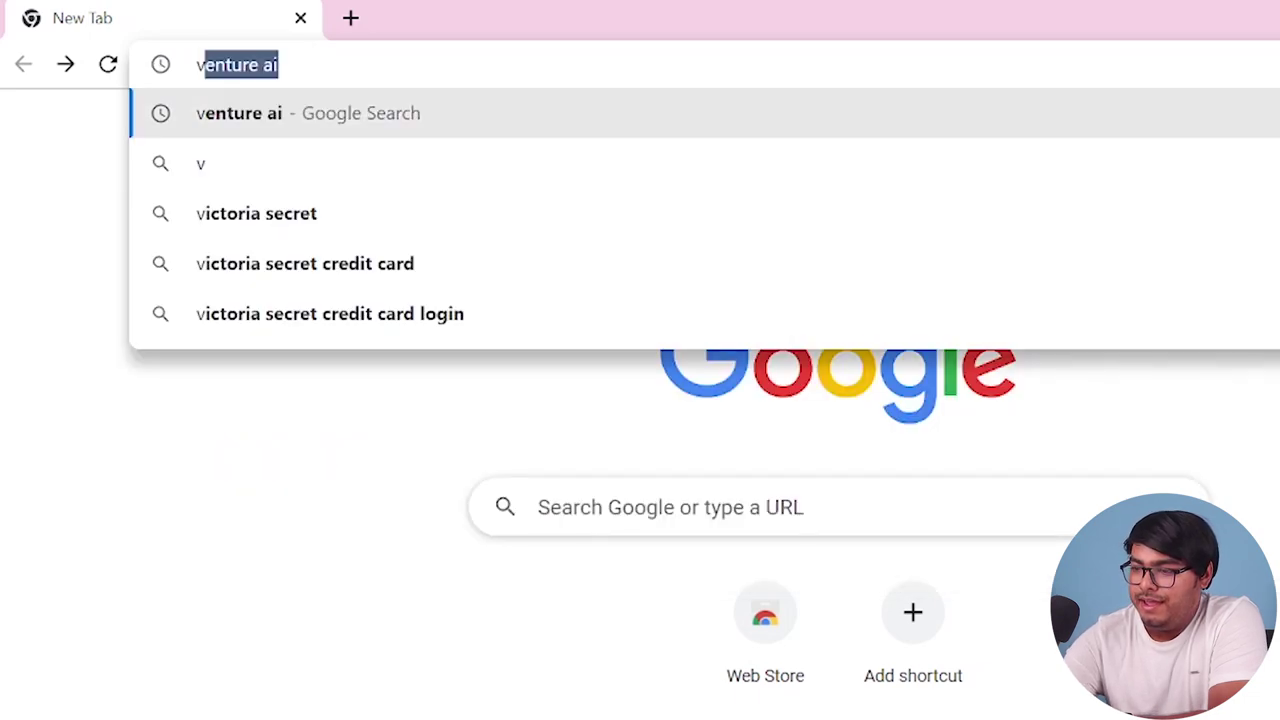
pyautogui.write('e')
pyautogui.write('nturefy ai')
pyautogui.press('Return')
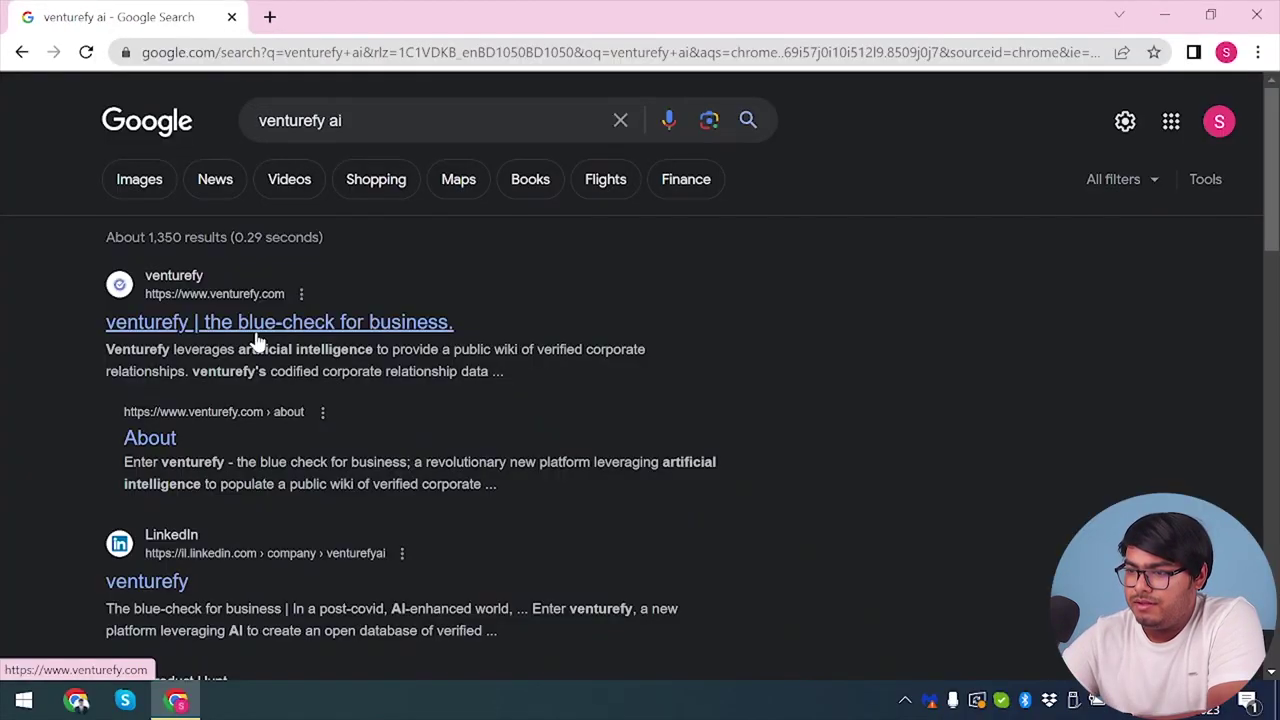
pyautogui.click(255, 335)
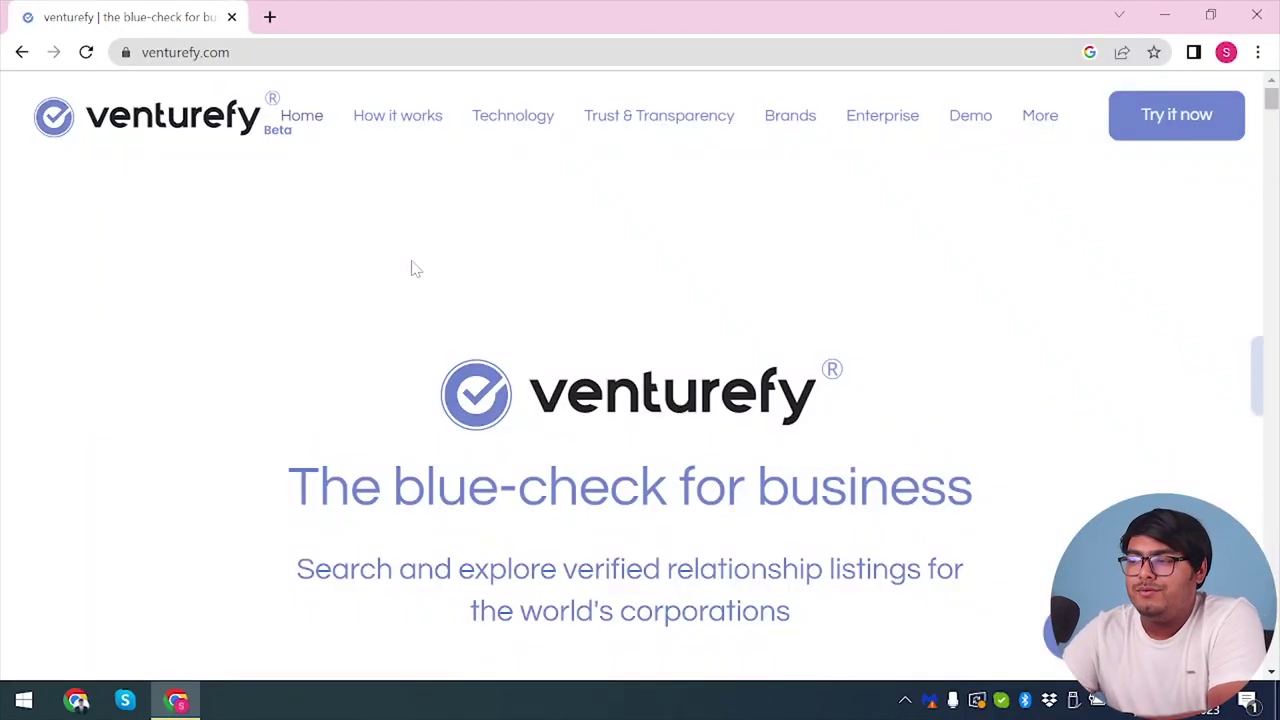
# Open the app.venturefy.com login page via 'Try it now' and accept the cookie notice.
pyautogui.click(1183, 124)
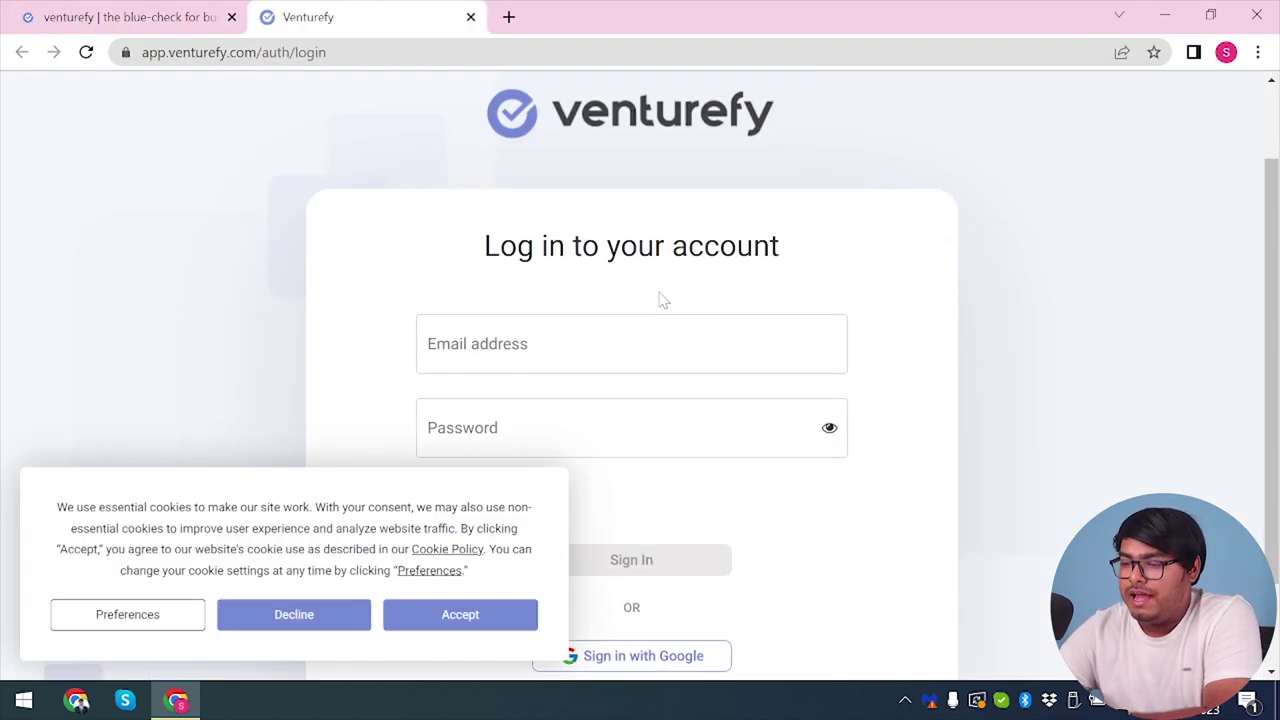
pyautogui.click(463, 627)
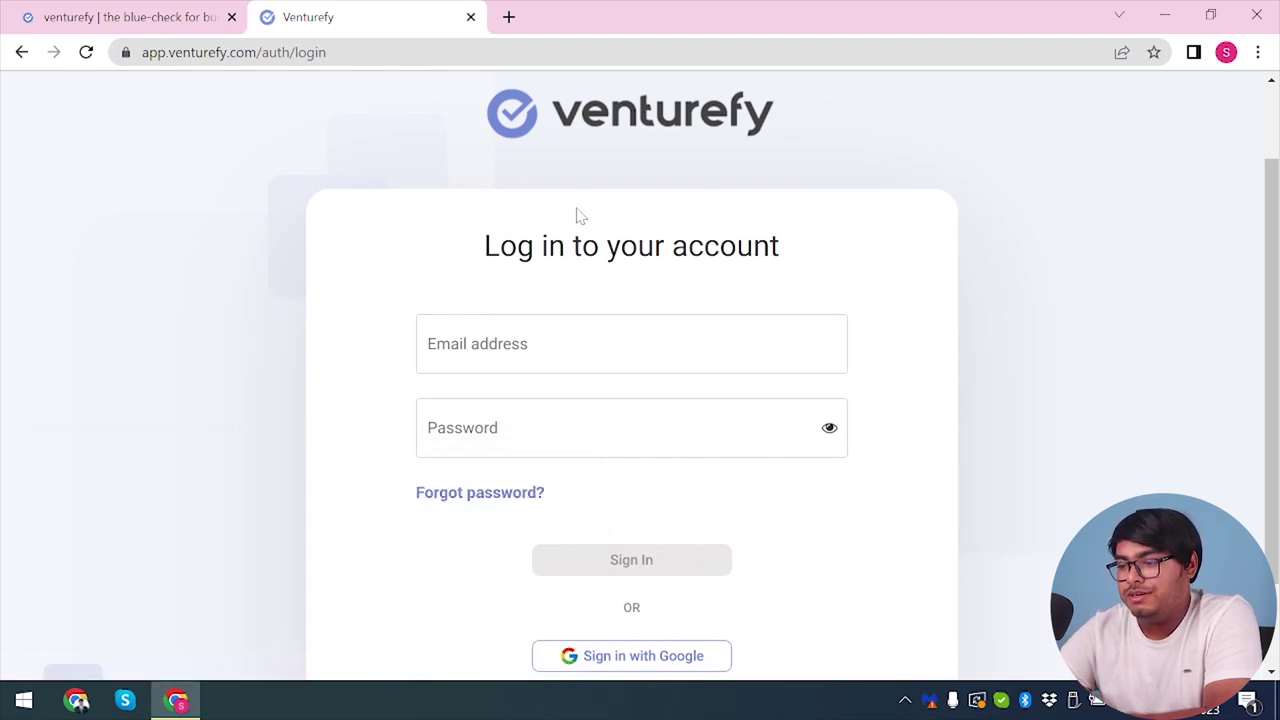
pyautogui.scroll(-1, 585, 310)
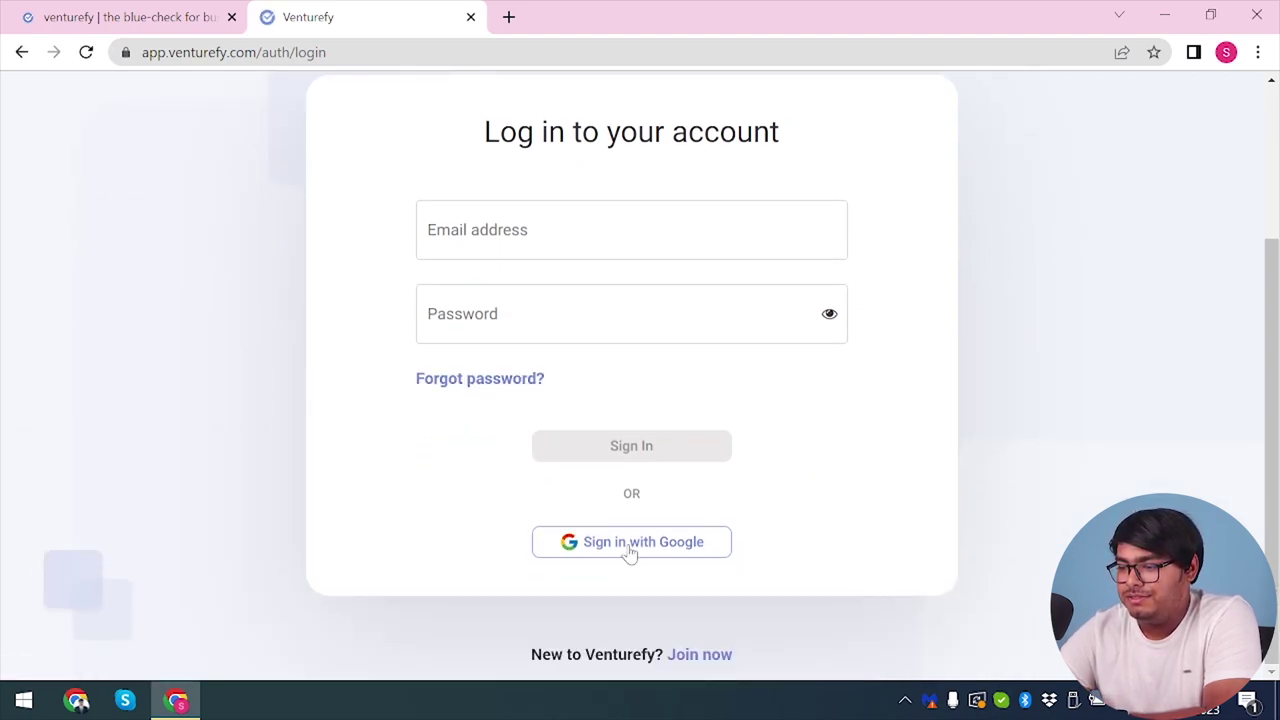
# Join Venturefy with Google sign-up after agreeing to the privacy policy and terms.
pyautogui.click(721, 663)
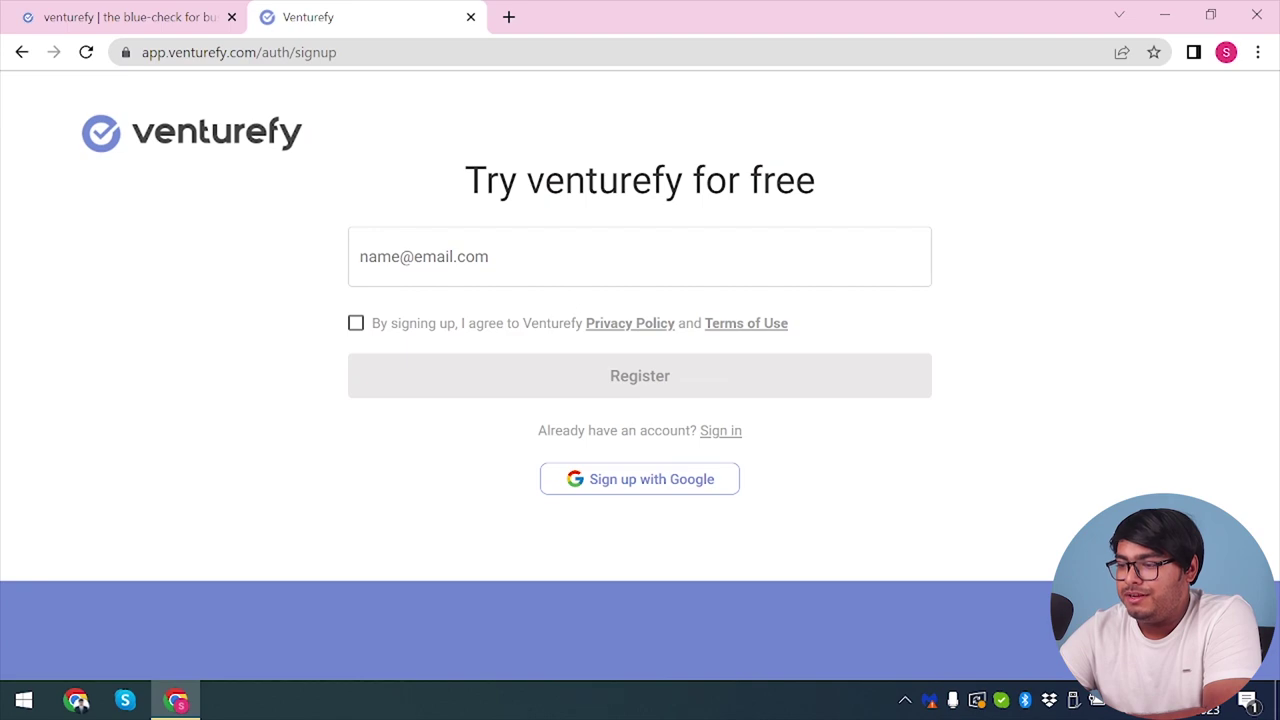
pyautogui.click(371, 324)
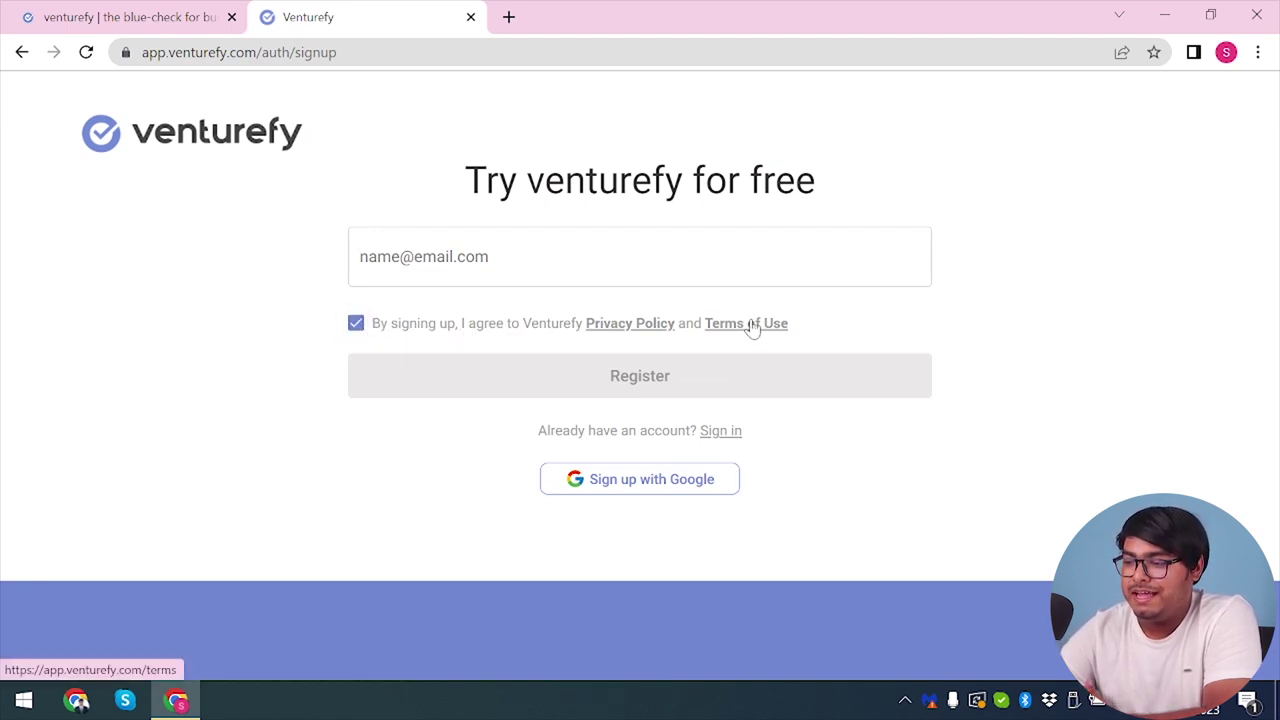
pyautogui.click(647, 484)
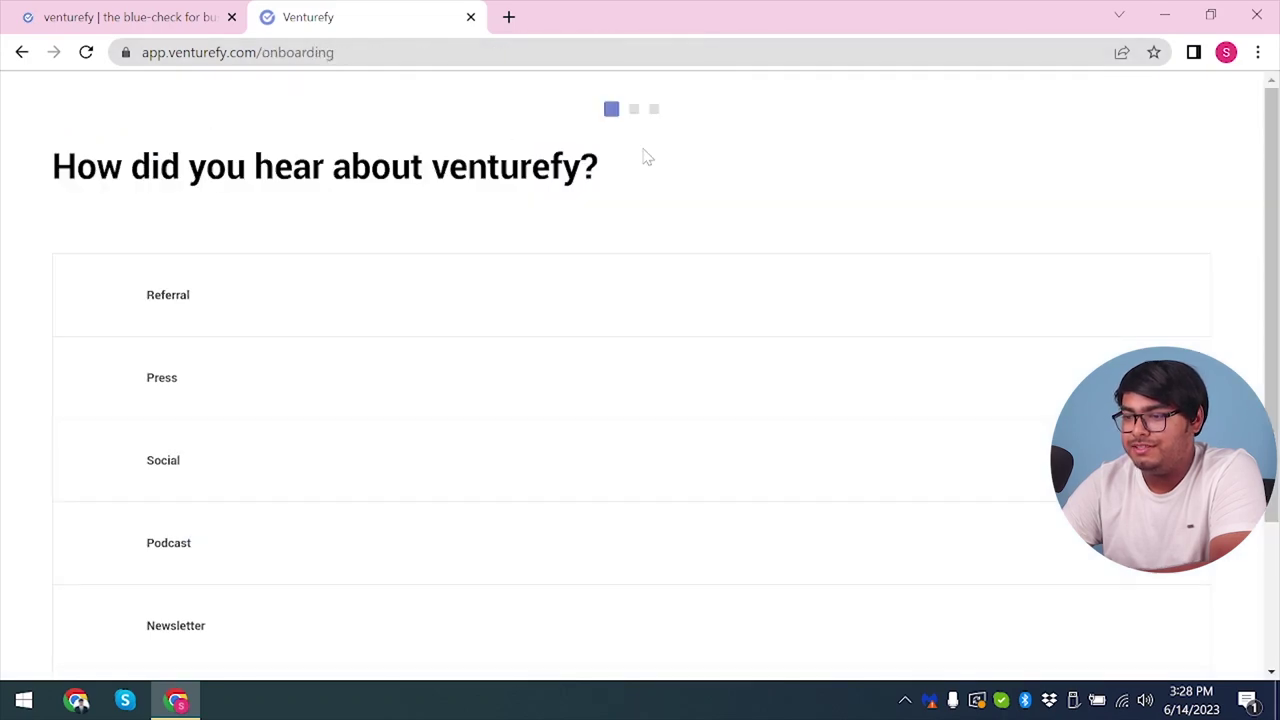
# Answer how you heard about Venturefy with Other, specified as 'nowhere'.
pyautogui.scroll(-3, 381, 358)
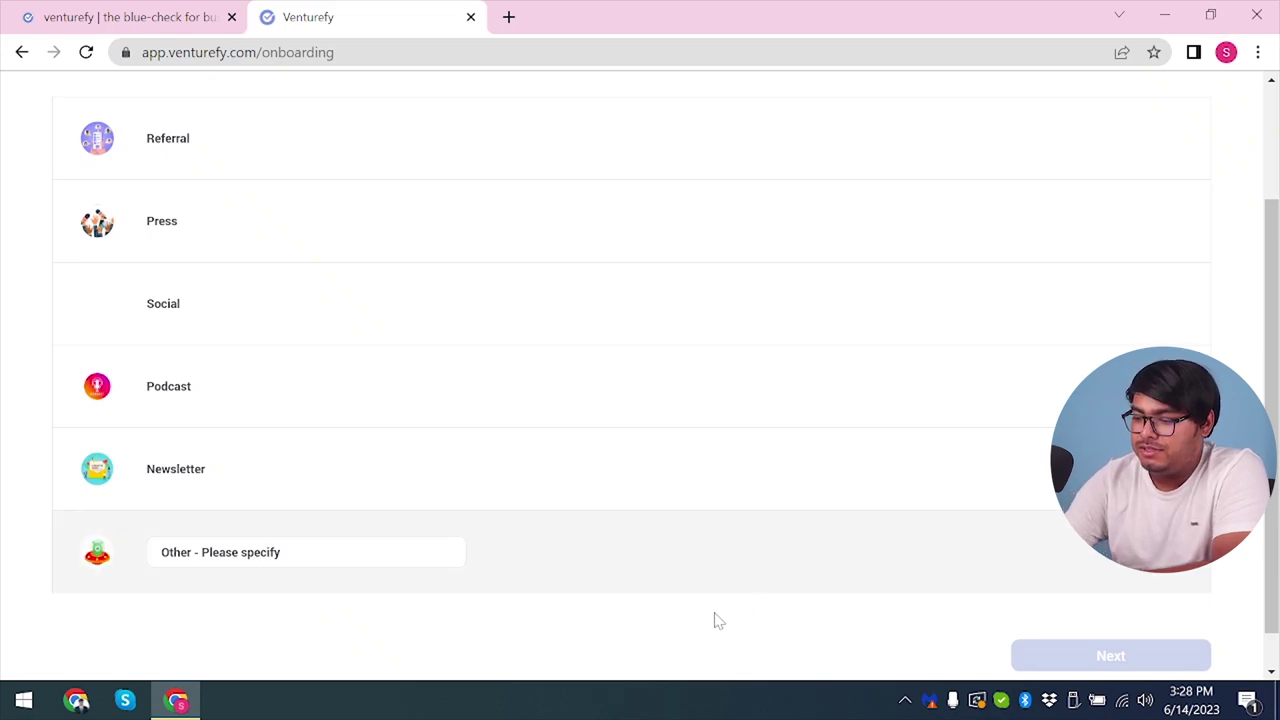
pyautogui.write('nowhere')
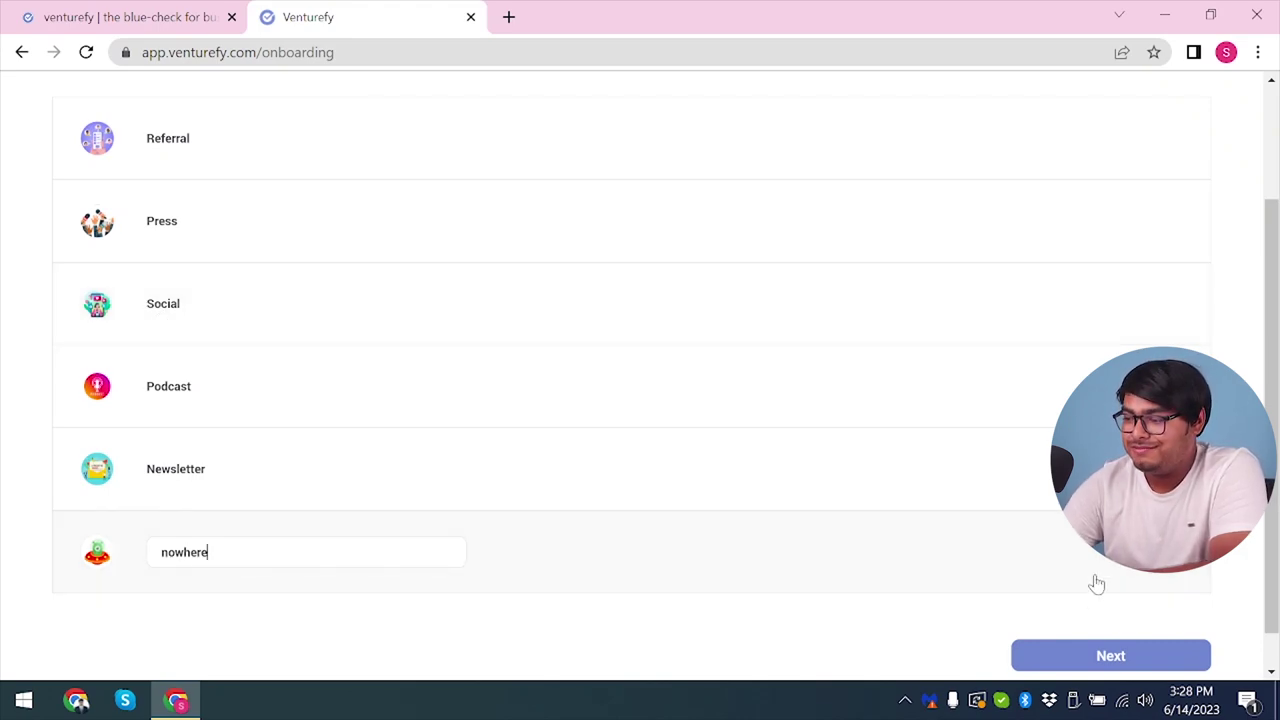
pyautogui.click(1088, 660)
# Choose Researcher as the role and finish onboarding.
pyautogui.scroll(2, 477, 472)
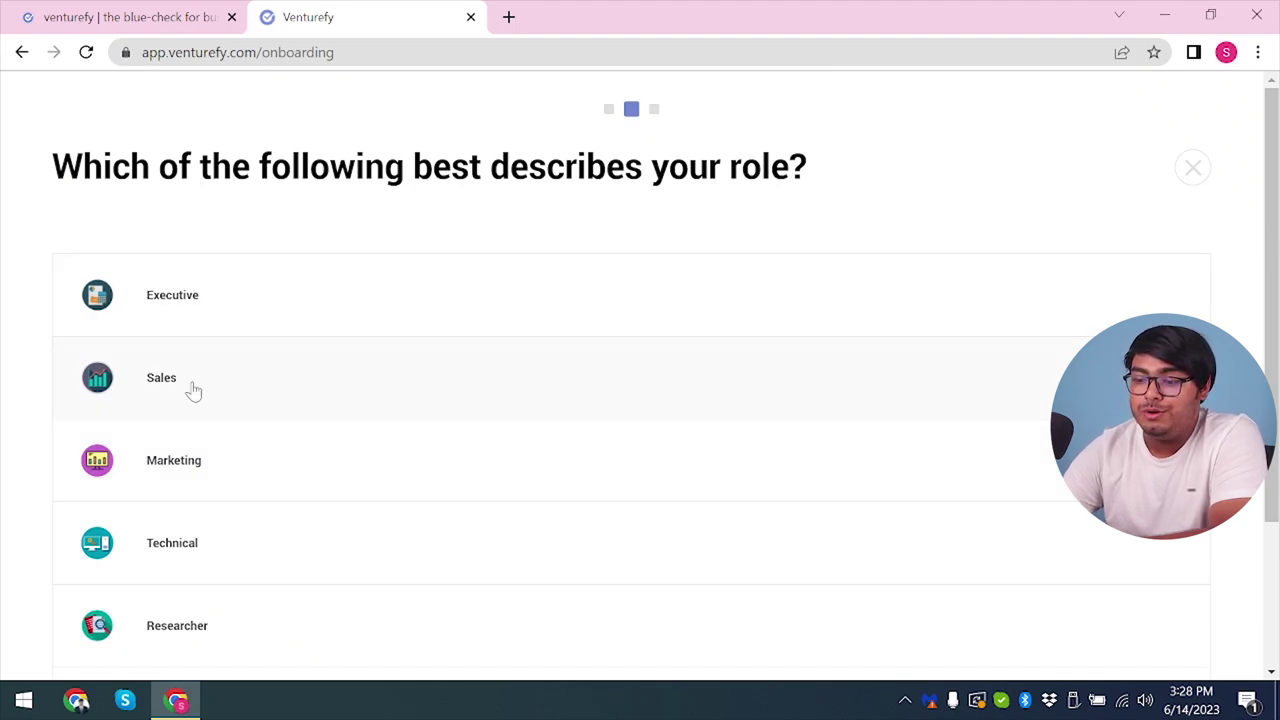
pyautogui.scroll(-2, 258, 506)
pyautogui.click(398, 464)
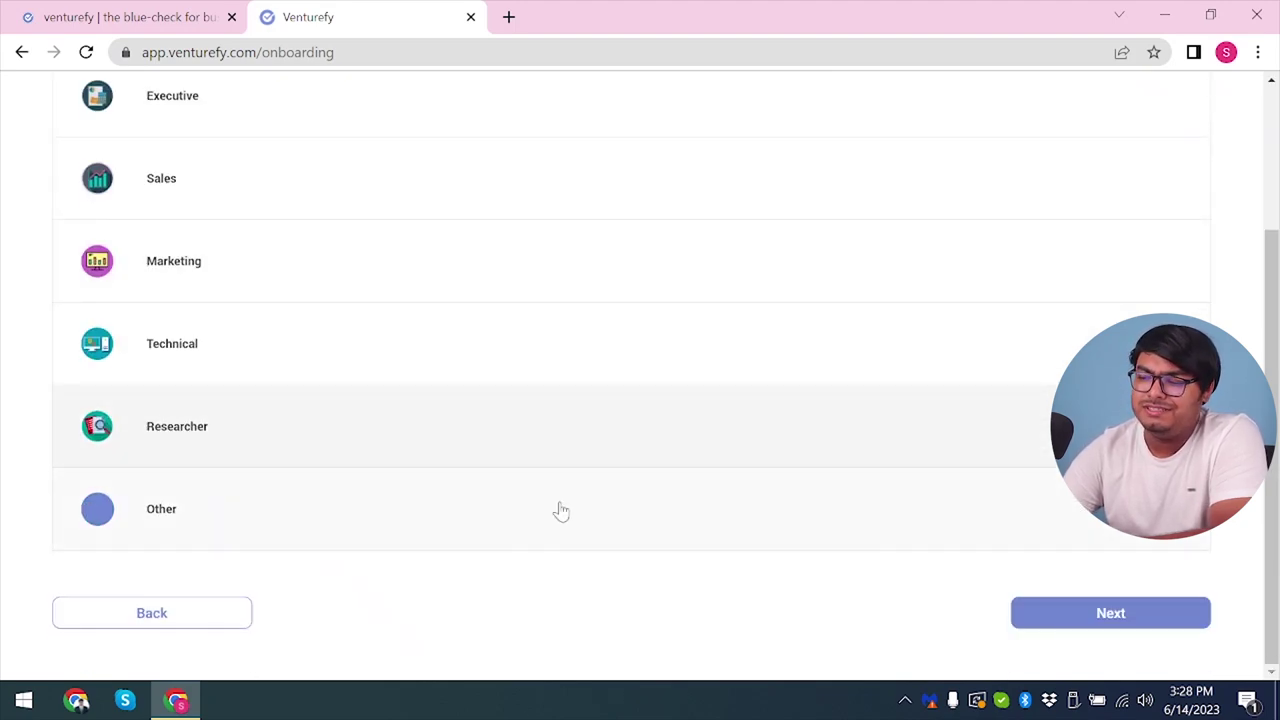
pyautogui.click(1157, 620)
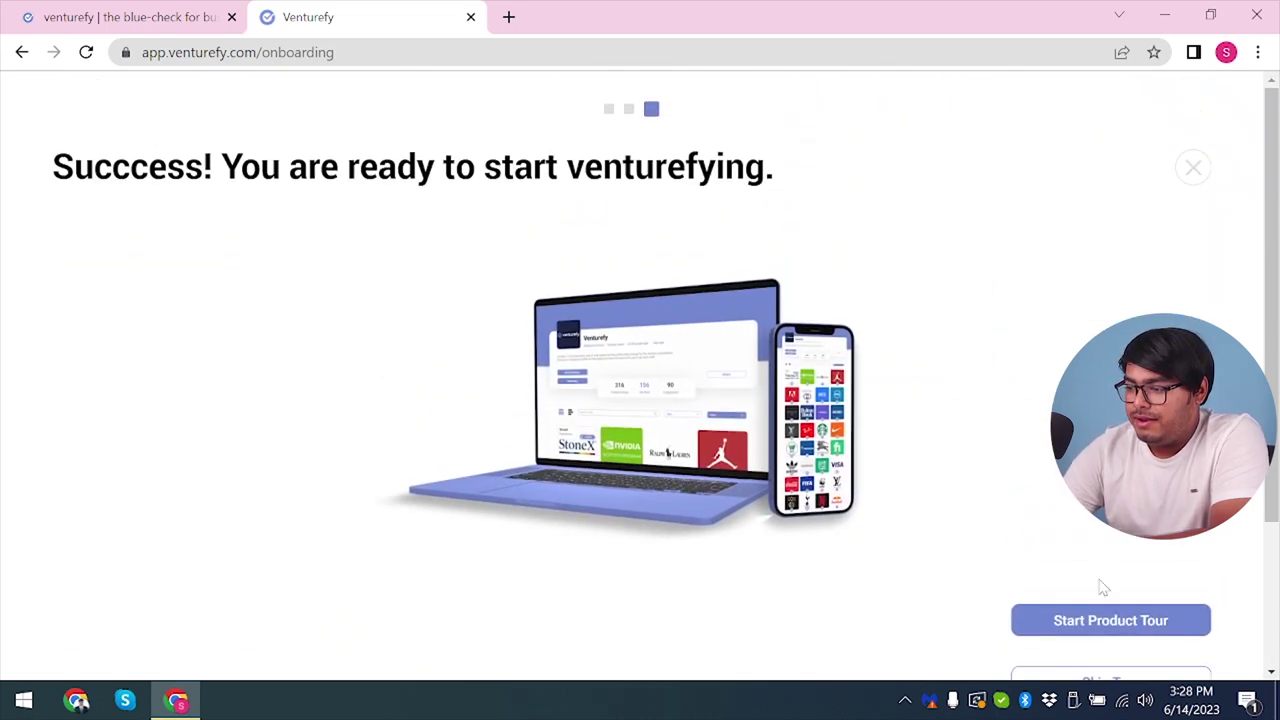
pyautogui.scroll(-1, 1103, 588)
# Skip the product tour and dismiss the 'Welcome to venturefy!' popup to reach the news feed.
pyautogui.click(1105, 630)
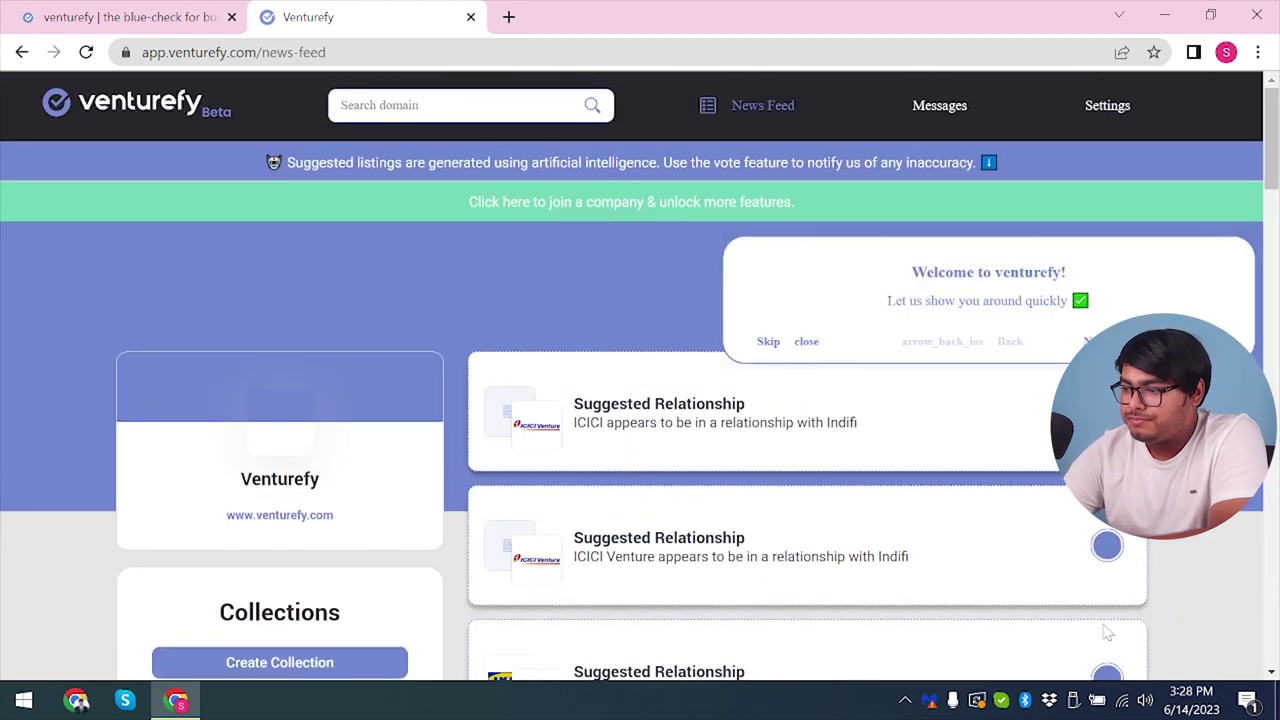
pyautogui.click(785, 350)
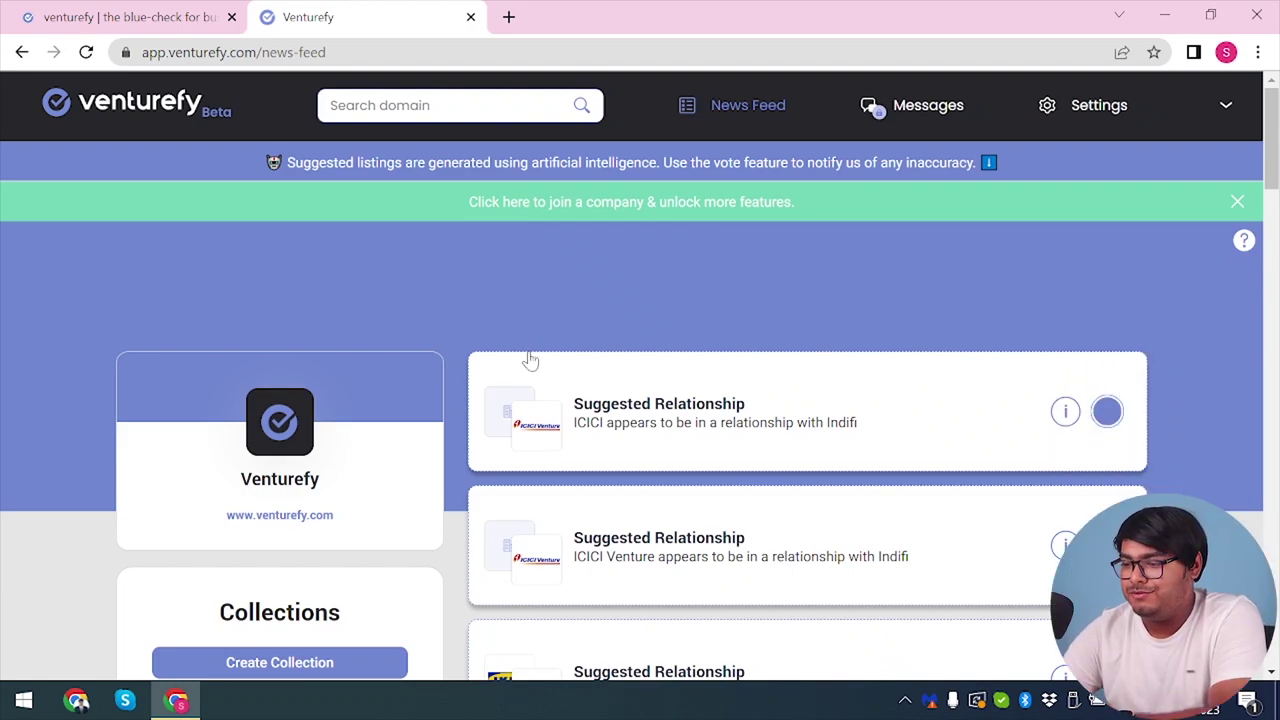
pyautogui.scroll(-5, 527, 358)
pyautogui.scroll(-4, 530, 358)
pyautogui.scroll(9, 530, 360)
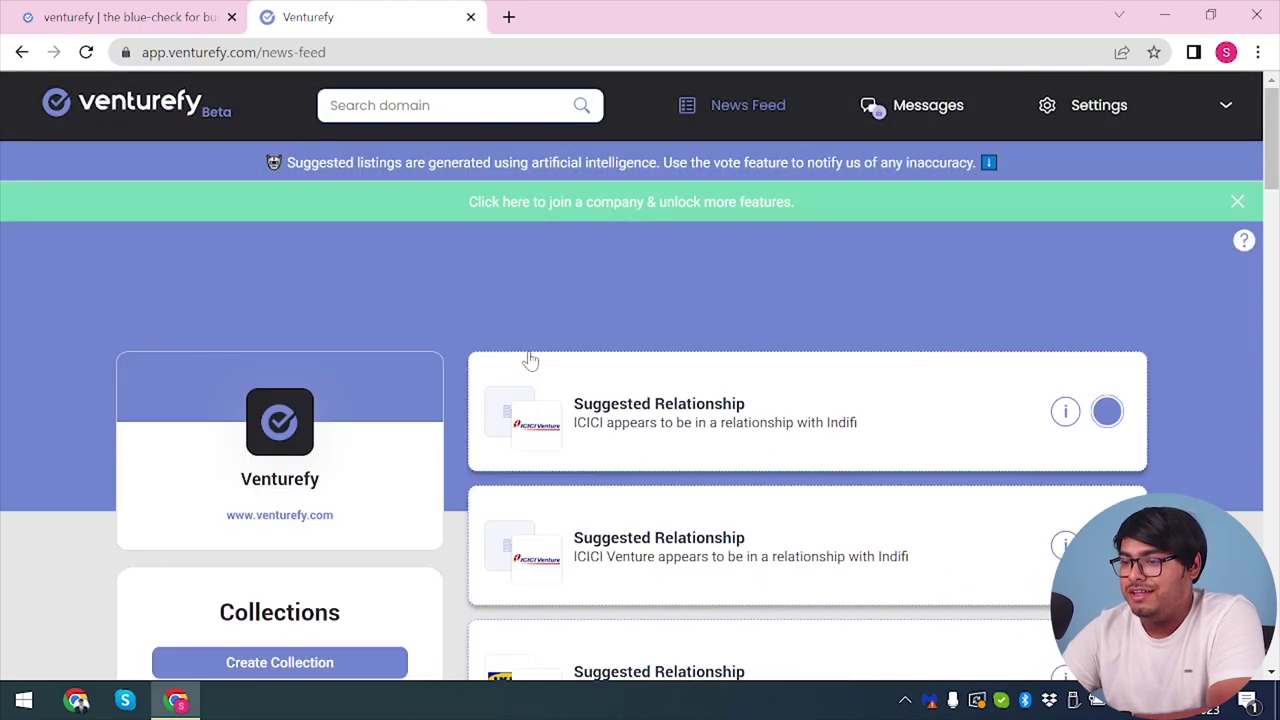
# Try the join-a-company Google sign-up, go back to the feed, and close the banner.
pyautogui.click(641, 203)
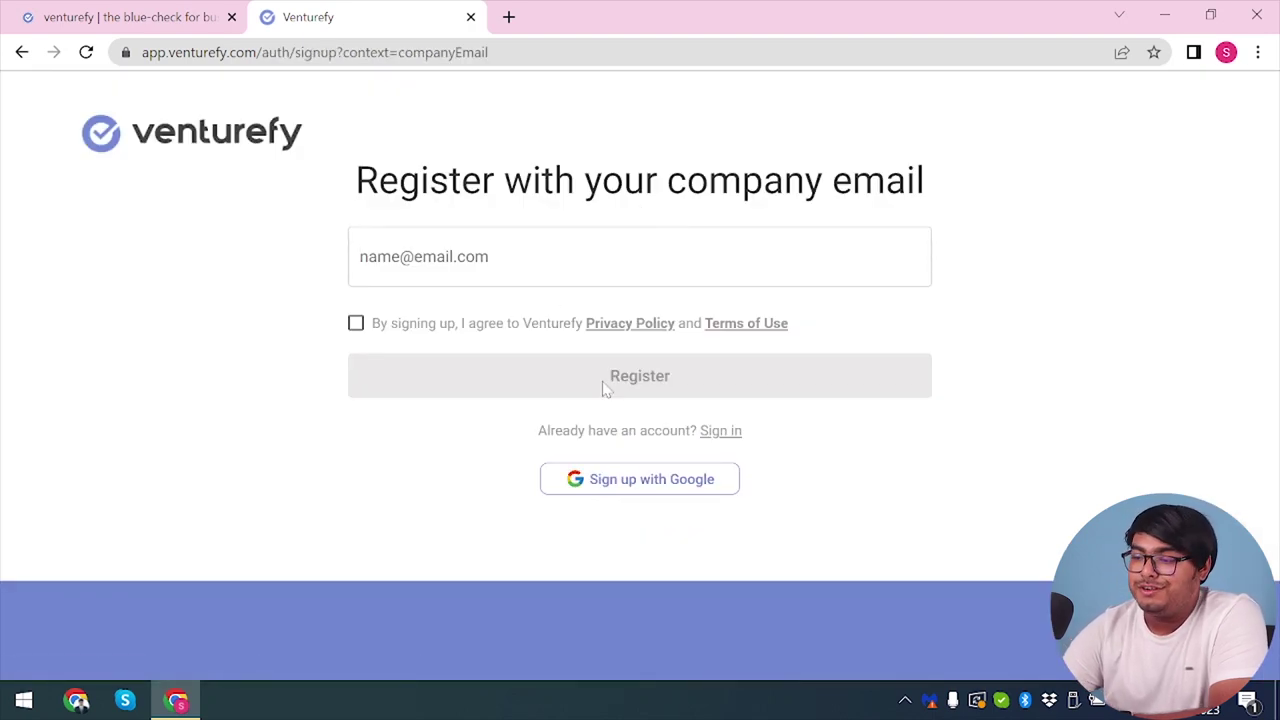
pyautogui.click(672, 495)
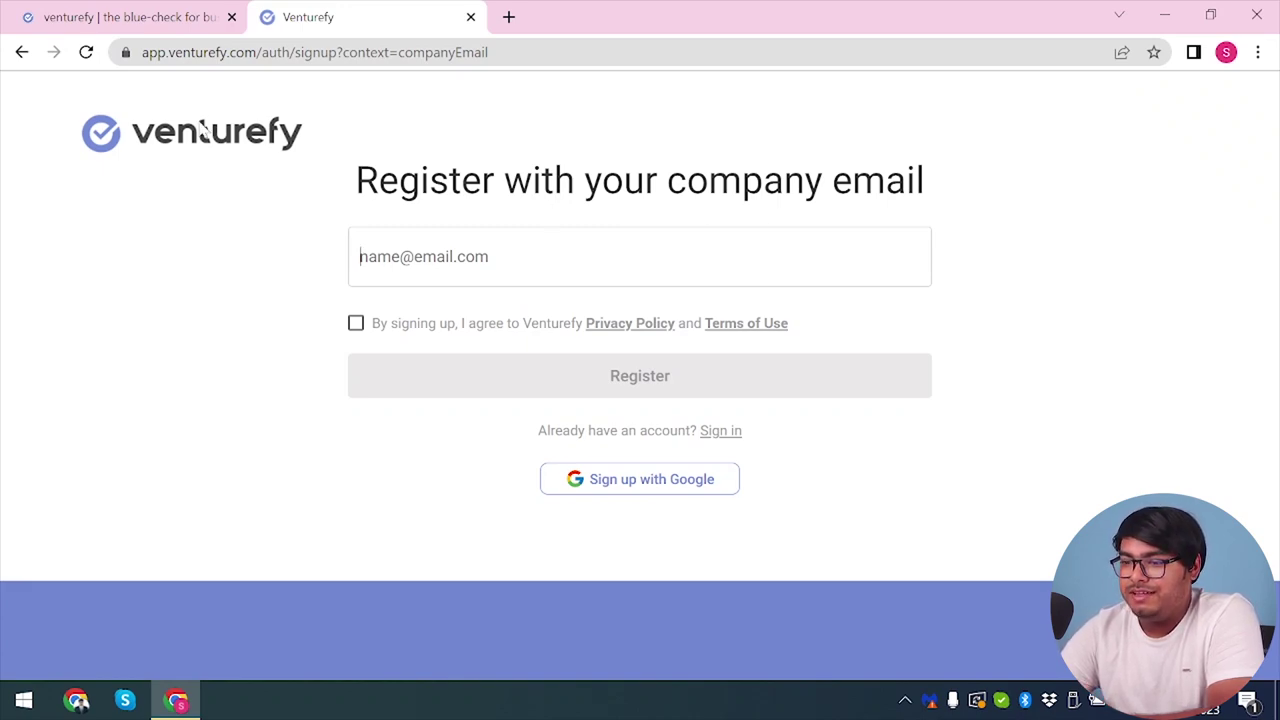
pyautogui.click(22, 52)
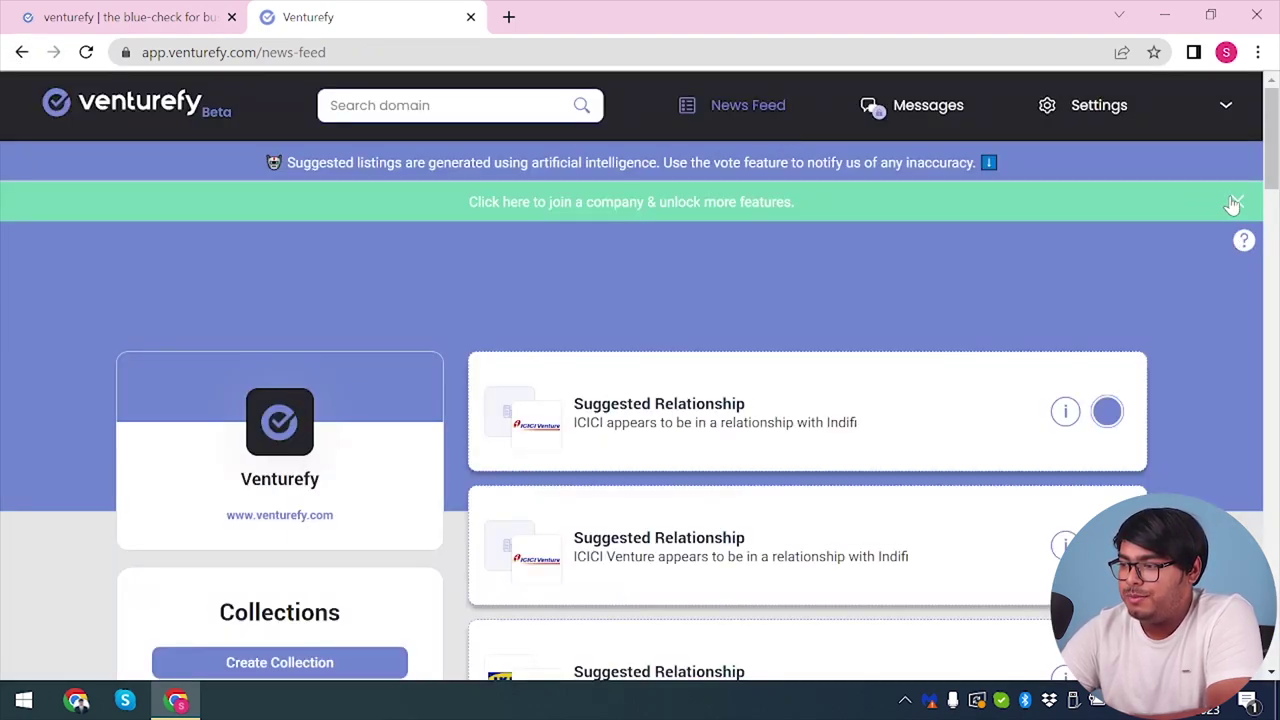
pyautogui.click(1235, 203)
# Search domains for 'canopy' and open the Canopy Cloud company profile.
pyautogui.click(331, 105)
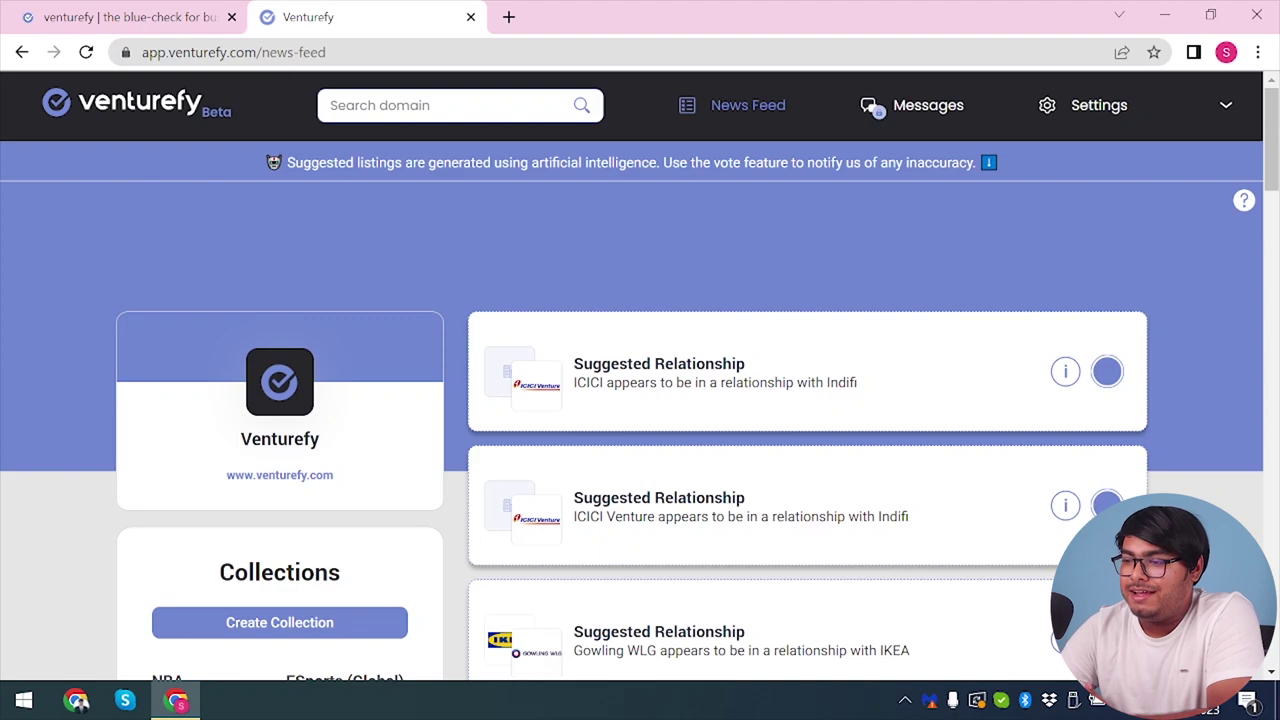
pyautogui.click(380, 105)
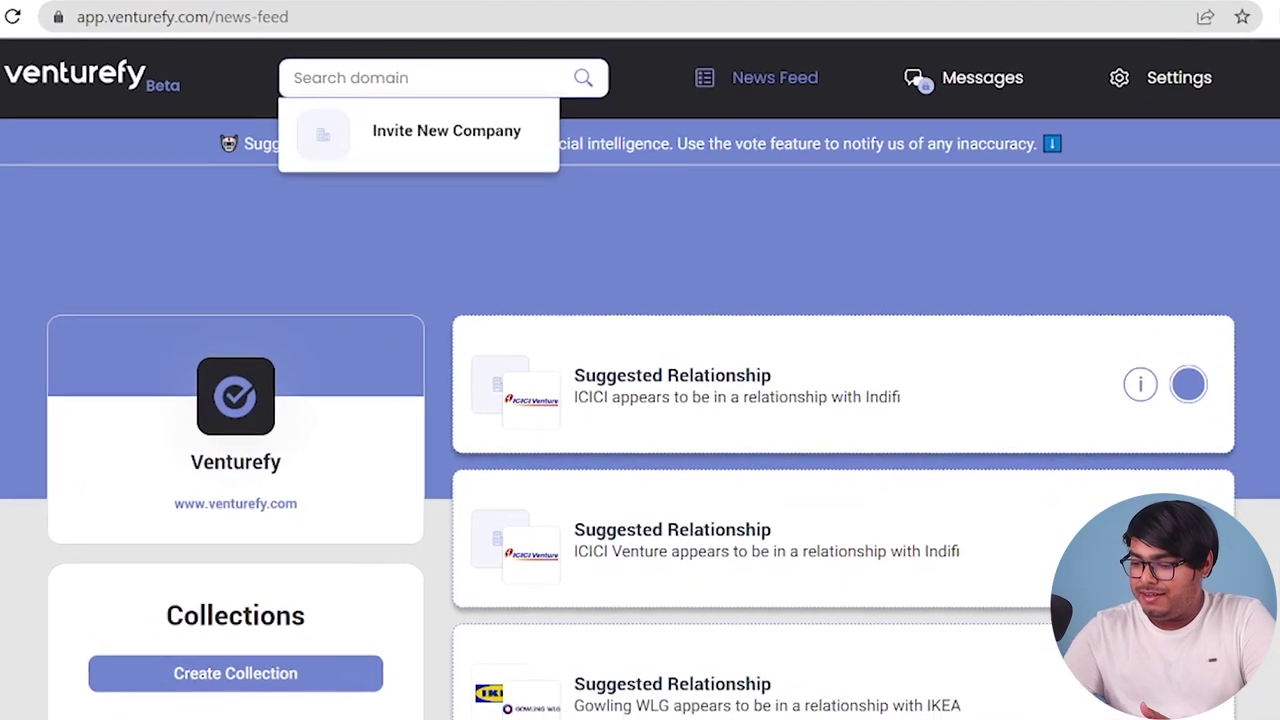
pyautogui.write('canopy')
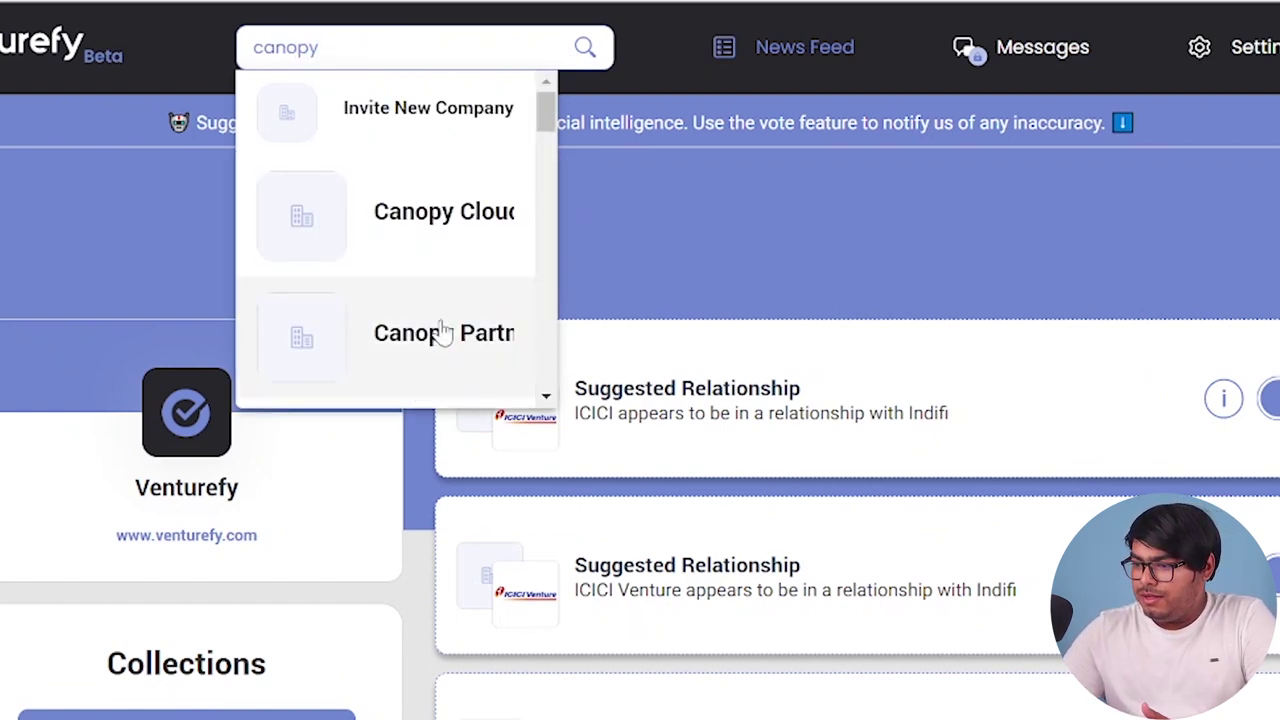
pyautogui.click(408, 232)
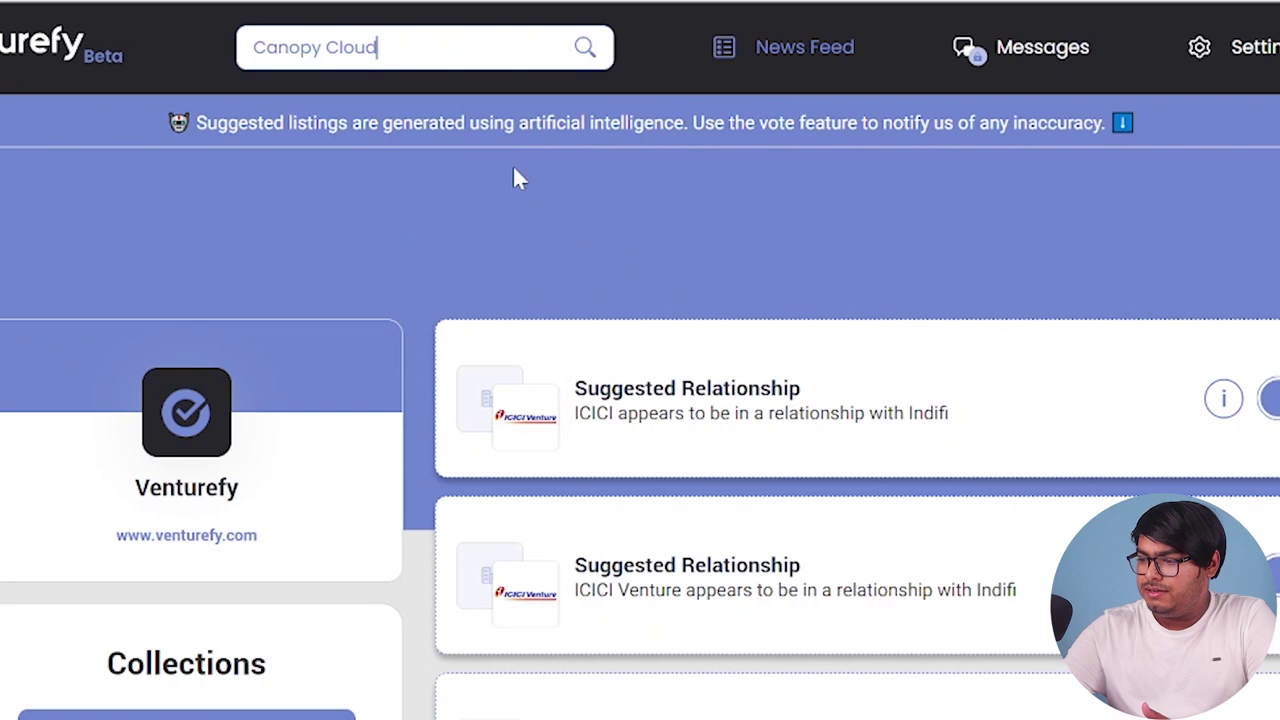
pyautogui.press('Return')
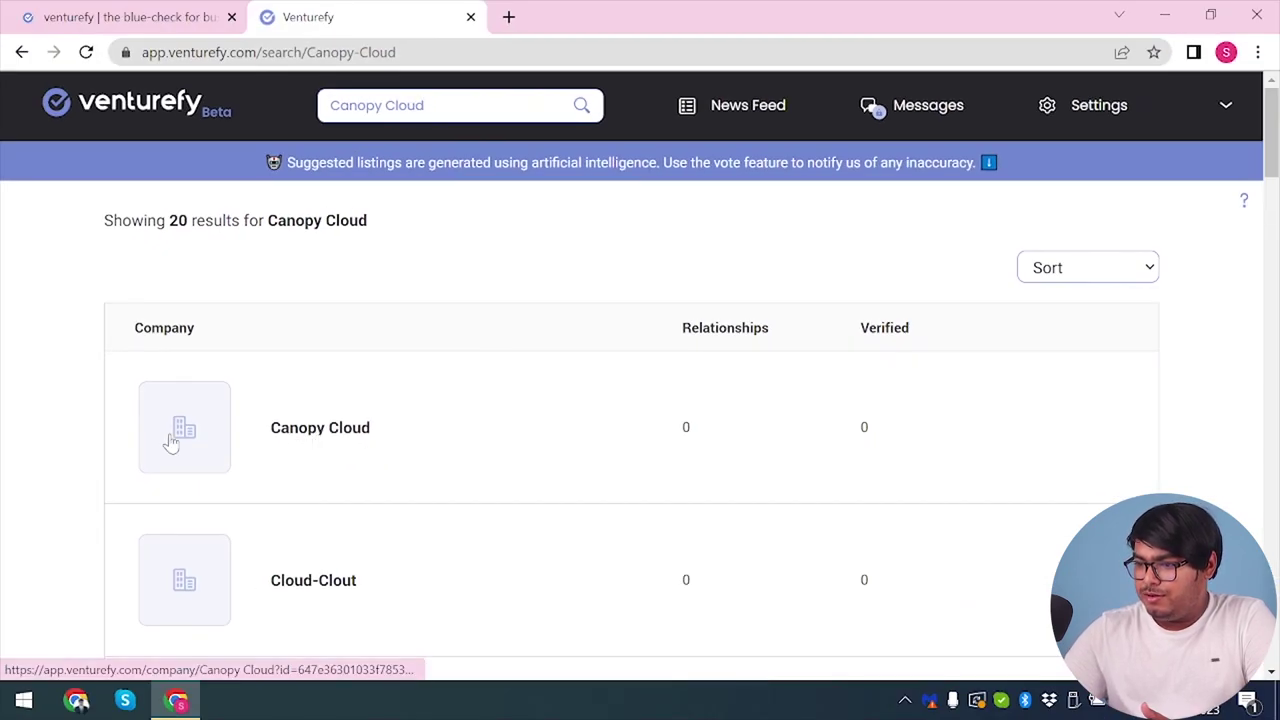
pyautogui.click(171, 434)
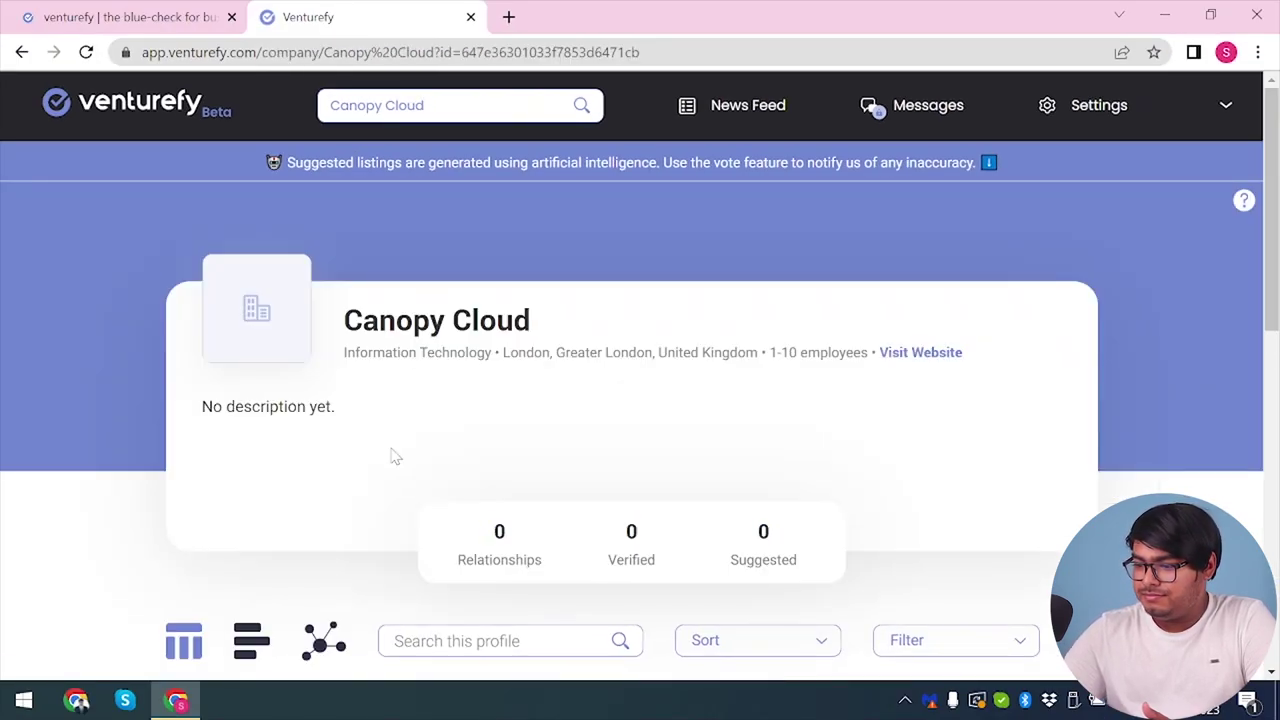
# Switch Canopy Cloud's relationship listings from tiles to list view.
pyautogui.scroll(-3, 395, 457)
pyautogui.scroll(3, 395, 457)
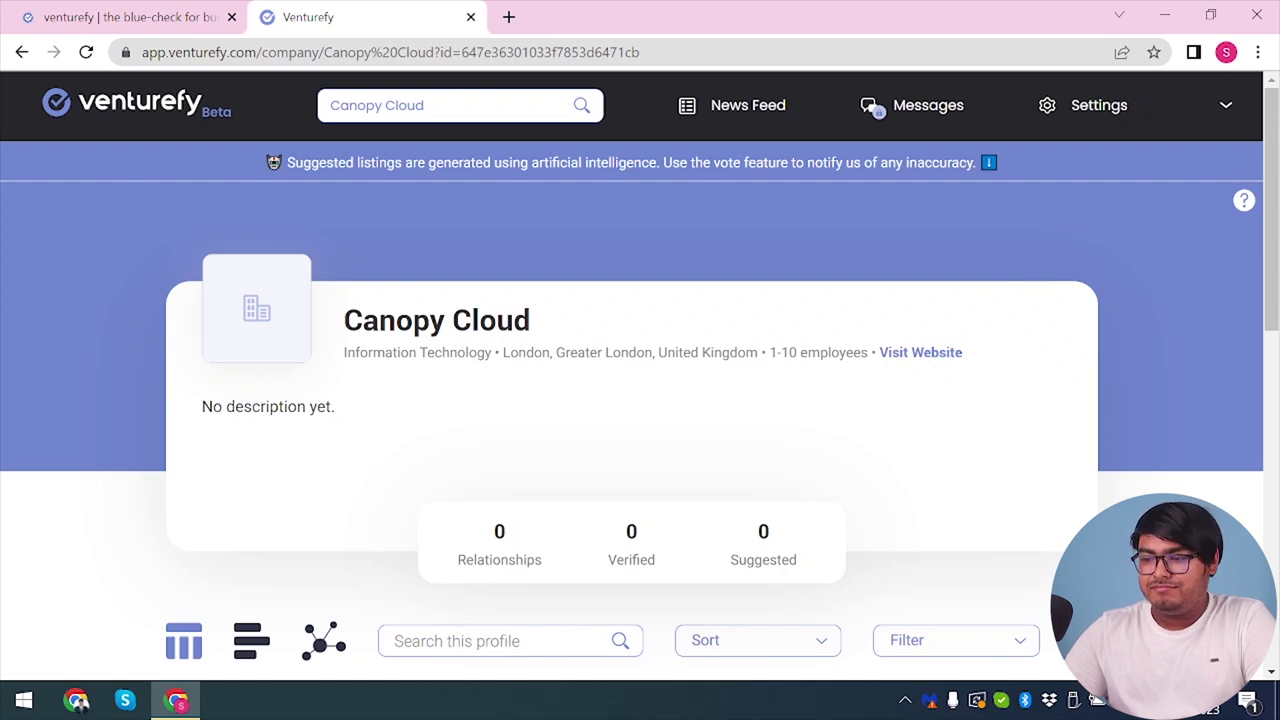
pyautogui.scroll(-3, 383, 424)
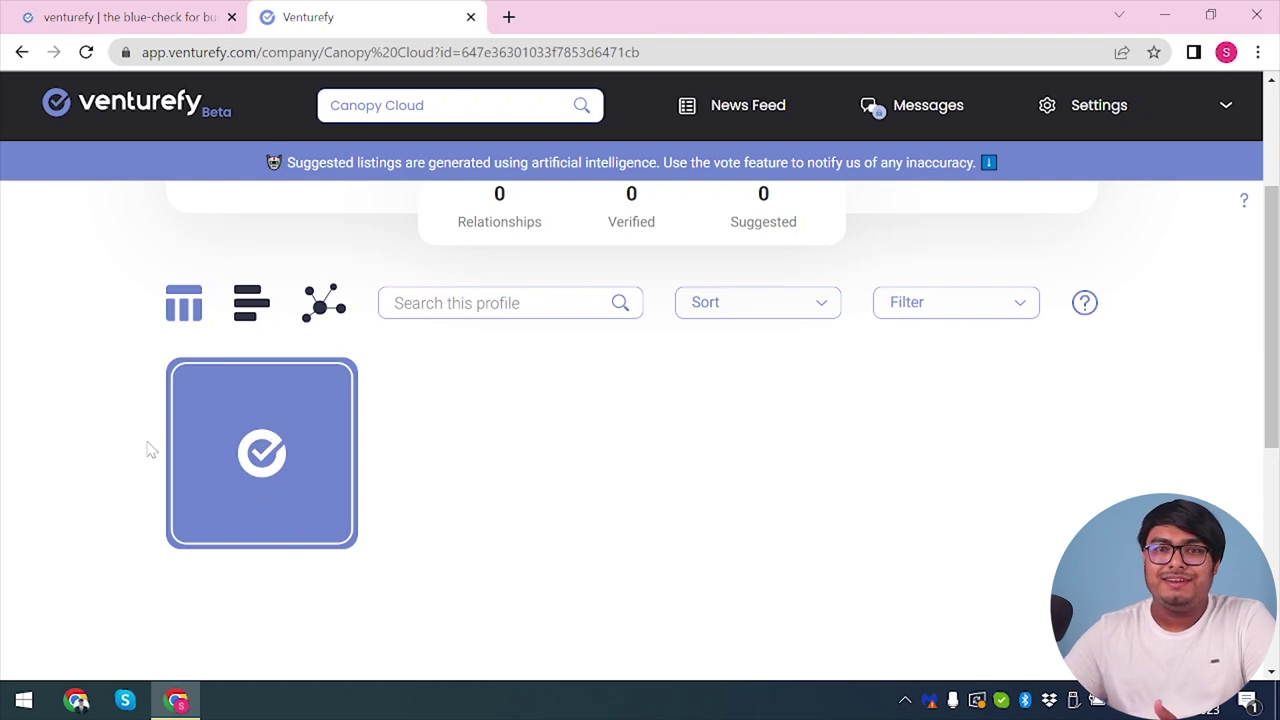
pyautogui.scroll(2, 150, 450)
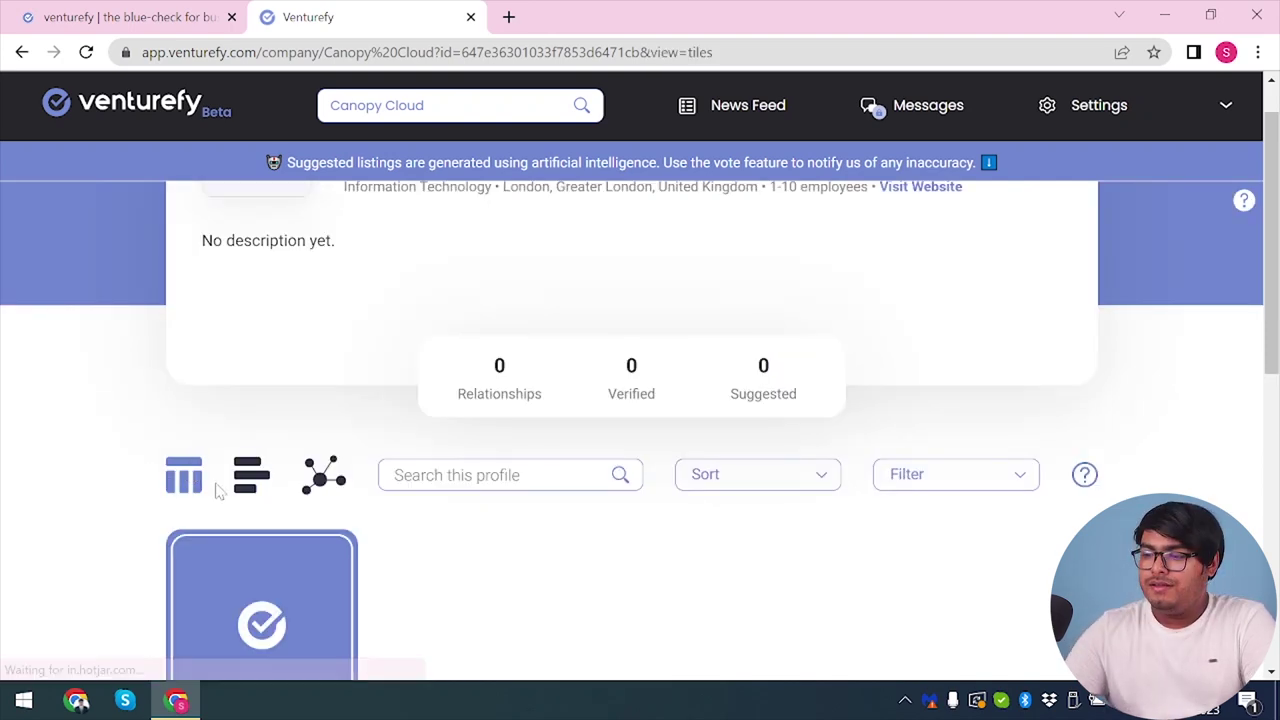
pyautogui.click(249, 497)
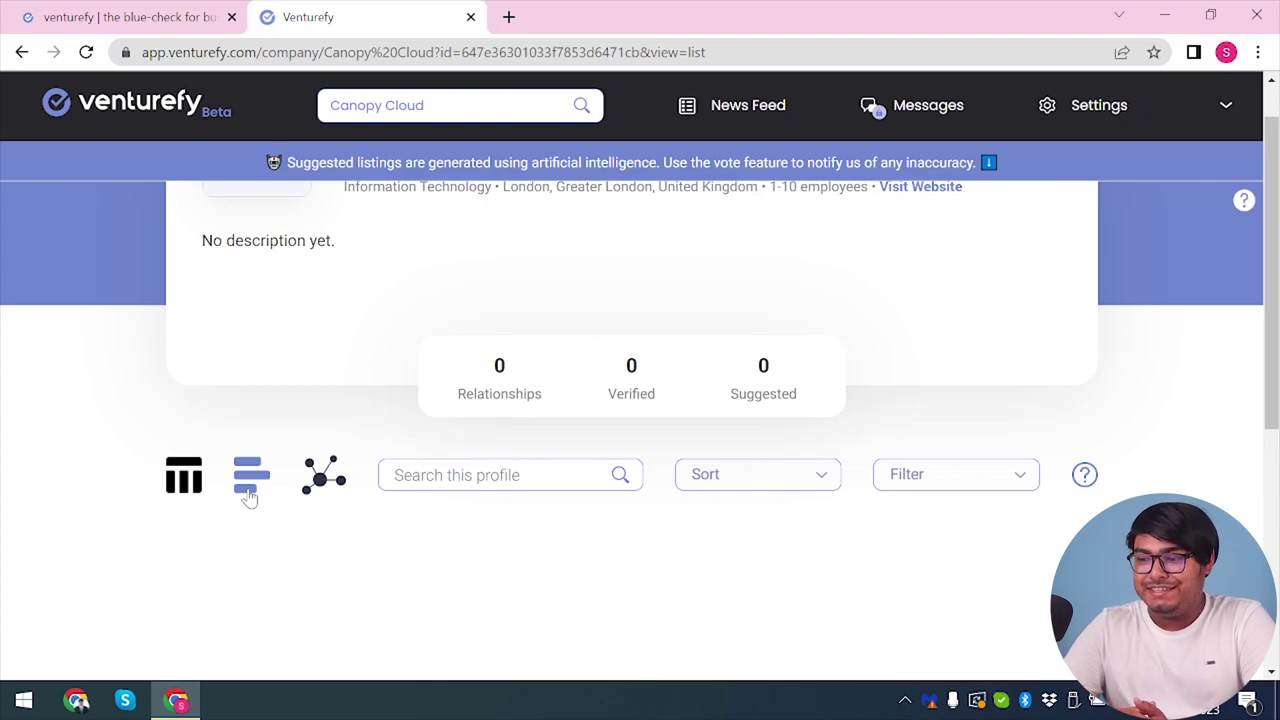
pyautogui.click(400, 105)
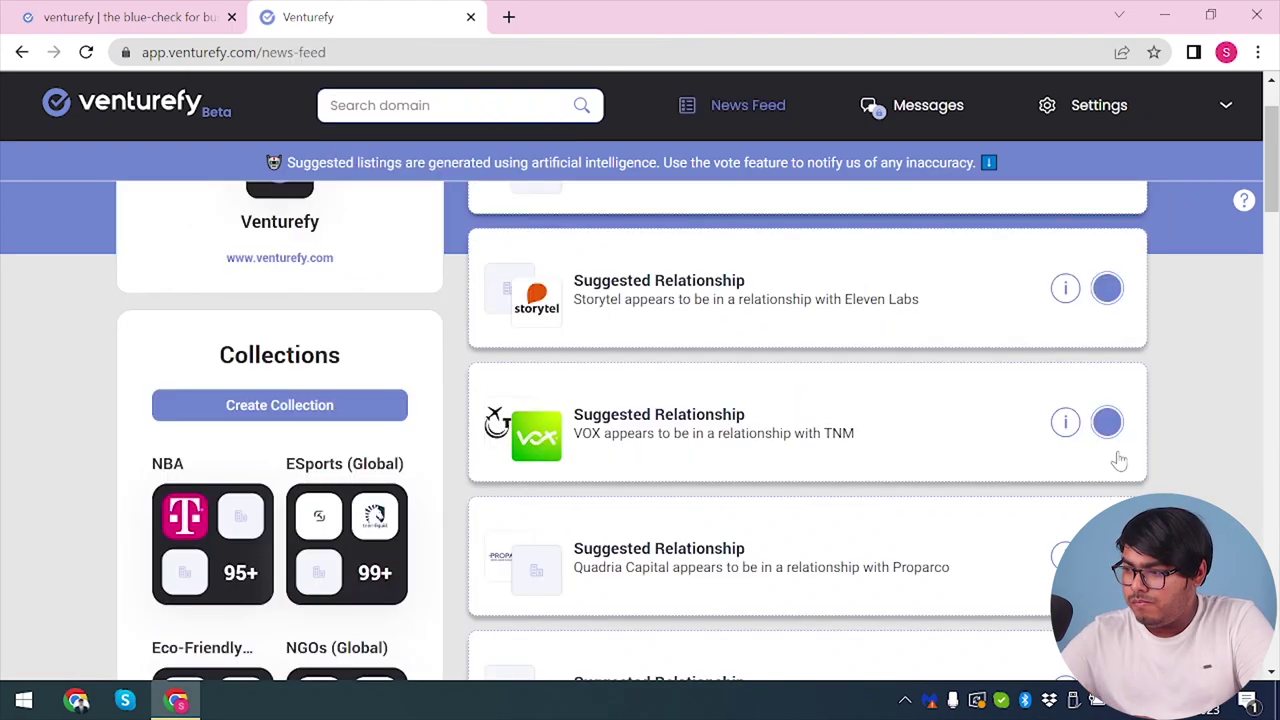
# Open TNM's profile from the VOX–TNM feed card and show its relationships as a list.
pyautogui.click(1118, 432)
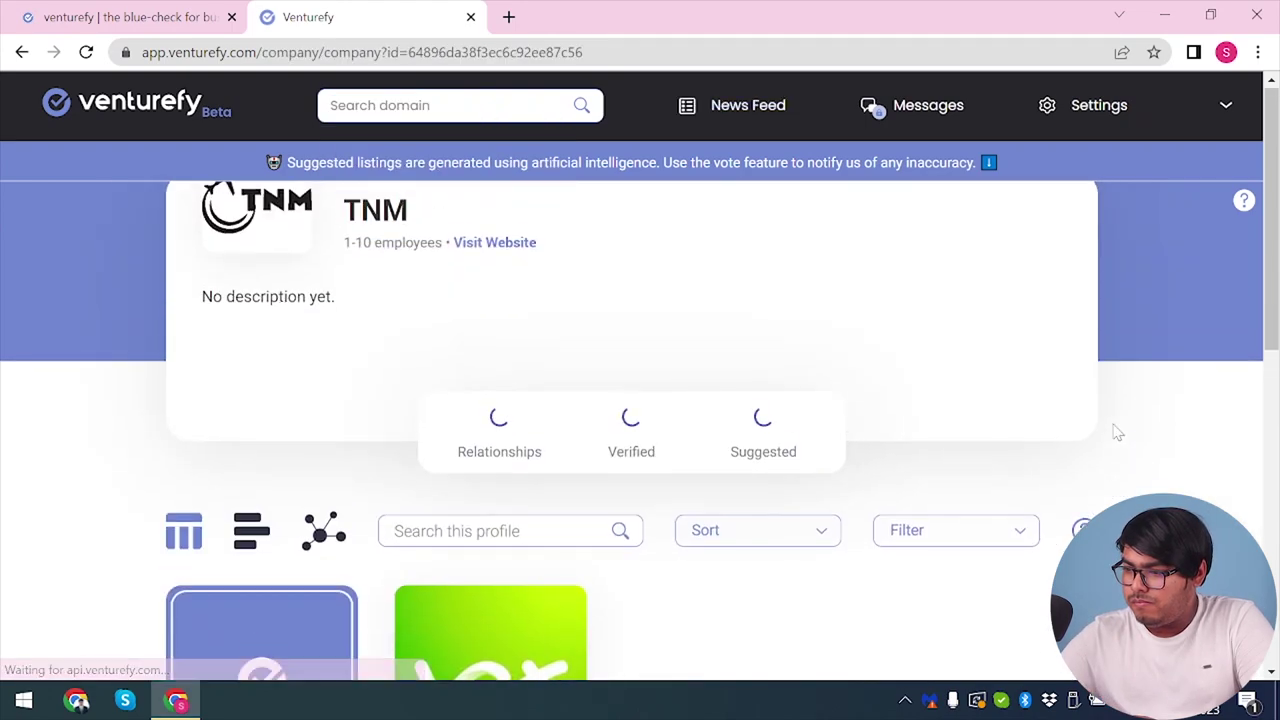
pyautogui.scroll(-3, 603, 414)
pyautogui.scroll(3, 603, 414)
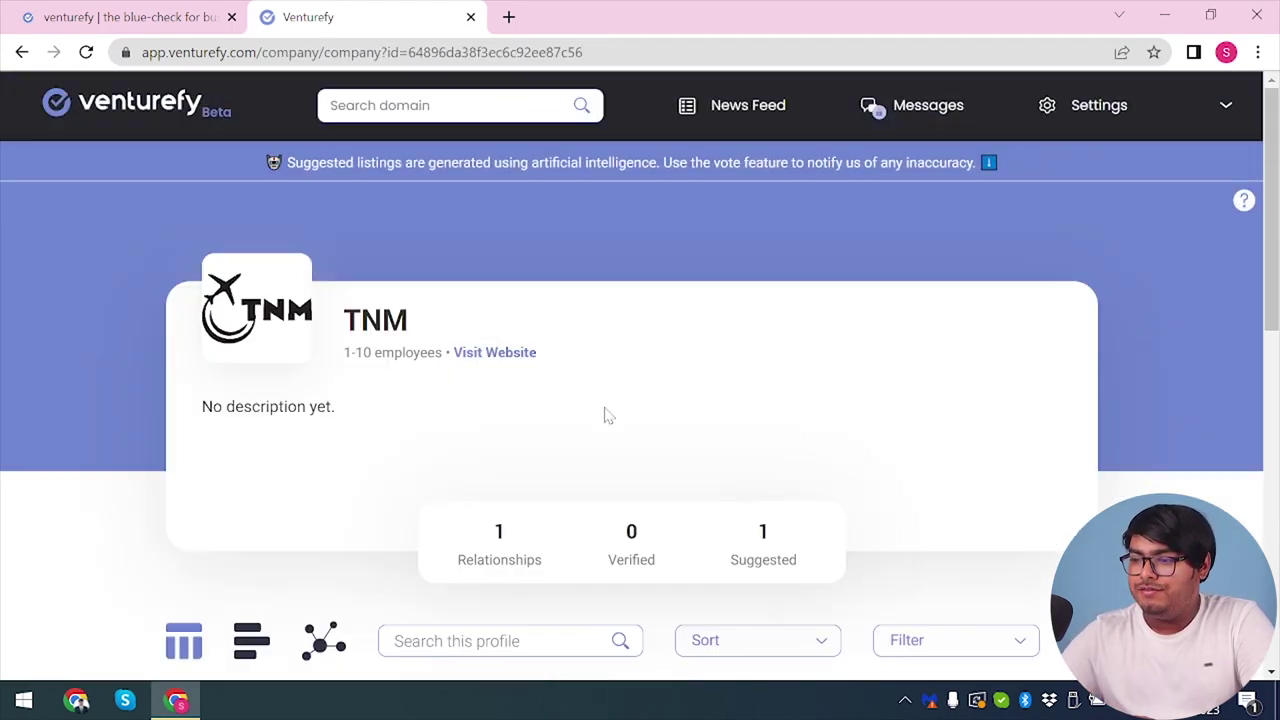
pyautogui.scroll(-4, 607, 414)
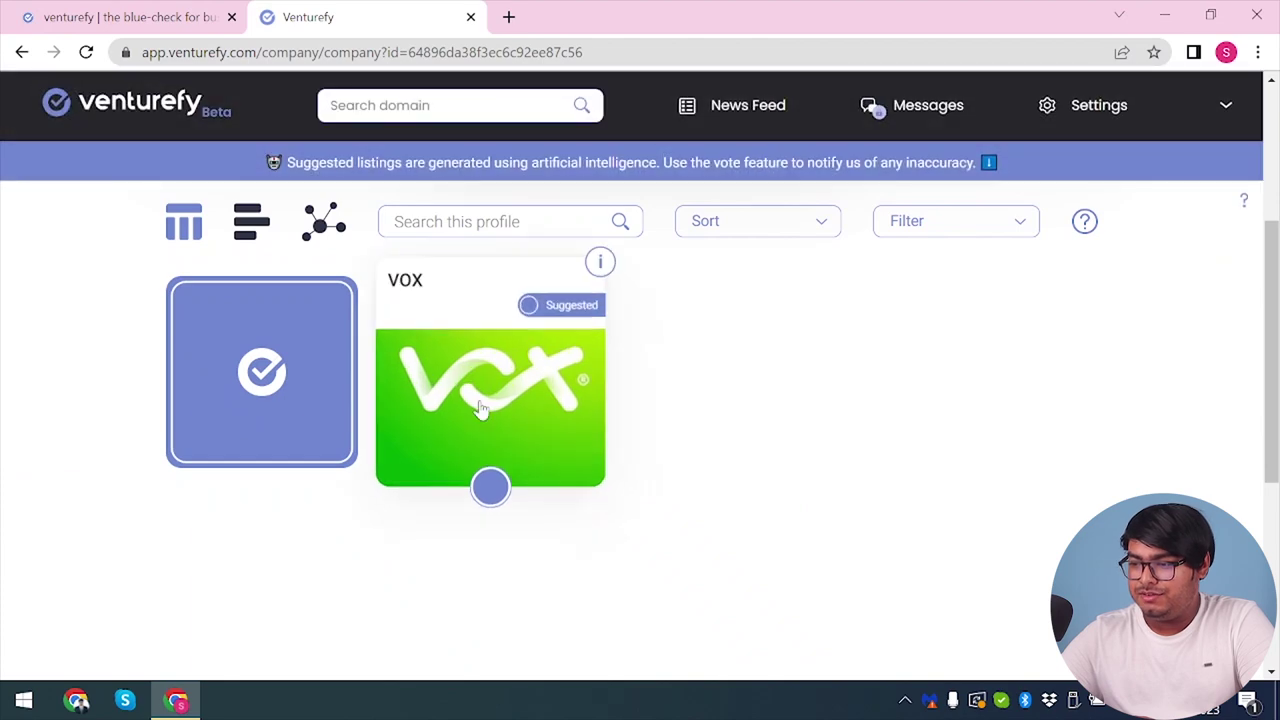
pyautogui.scroll(1, 316, 356)
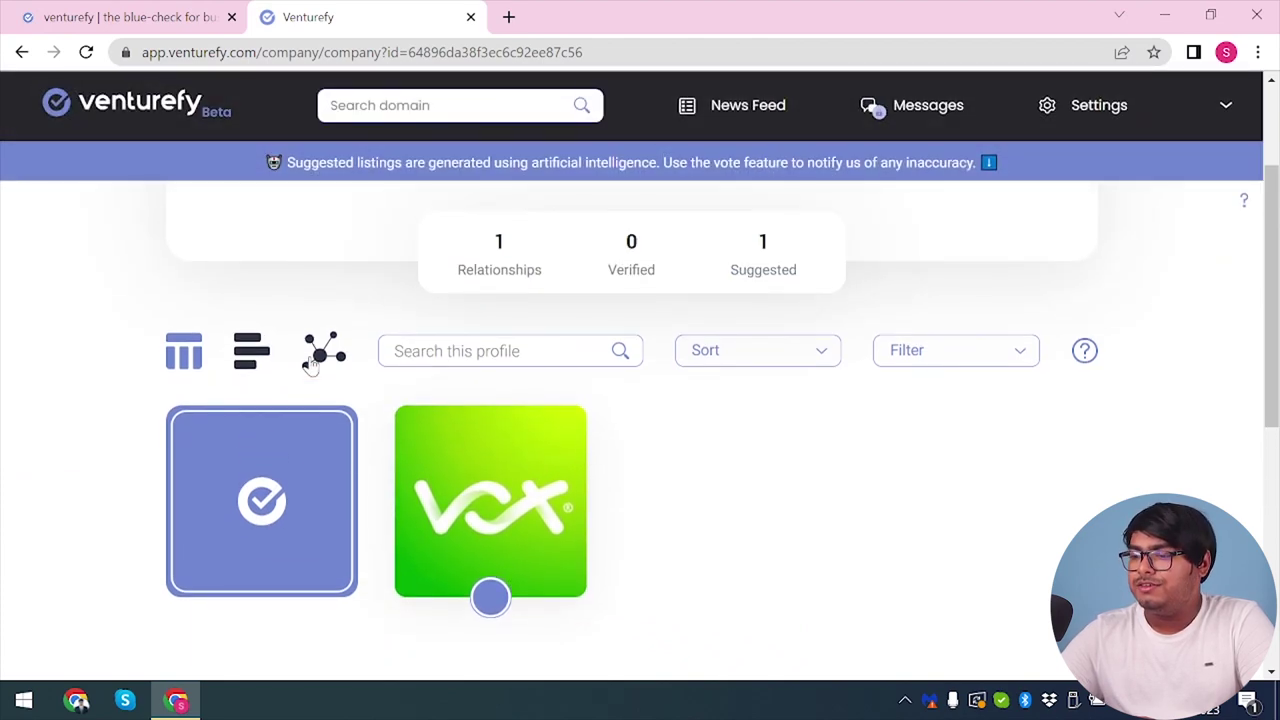
pyautogui.click(262, 356)
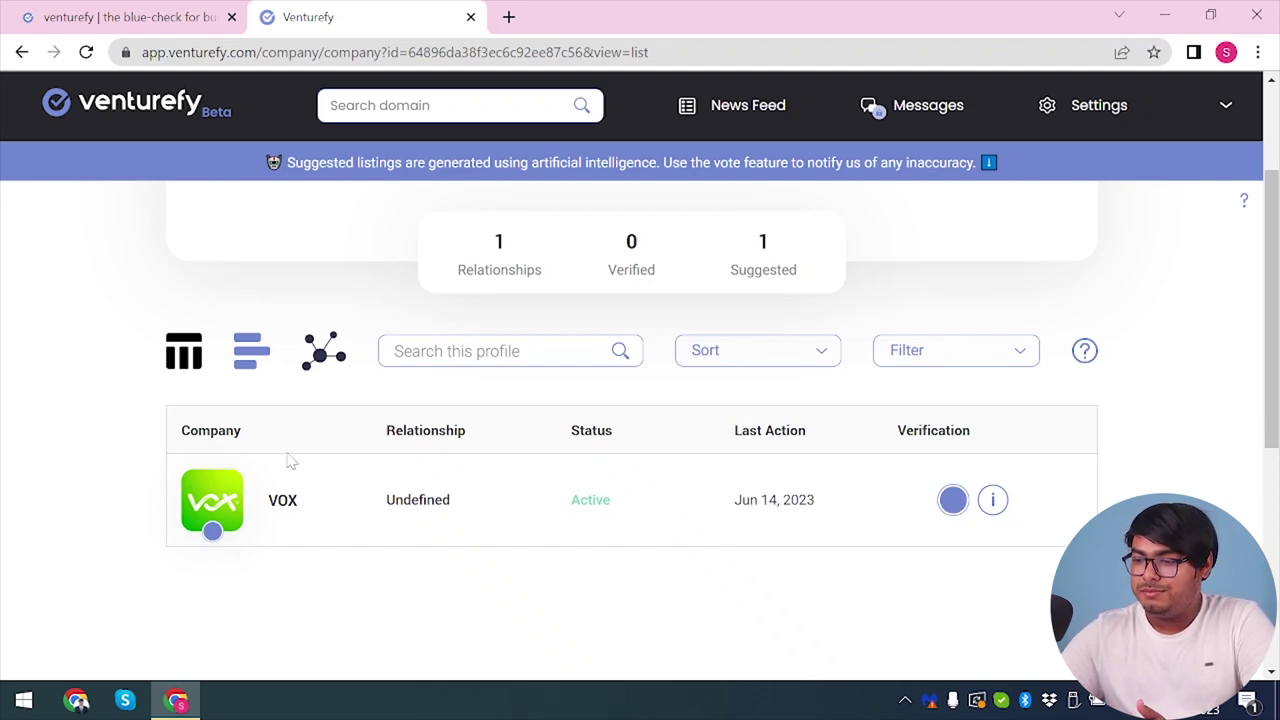
# Toggle TNM's relationships to tiles and back to list, then return to the News Feed.
pyautogui.scroll(2, 286, 445)
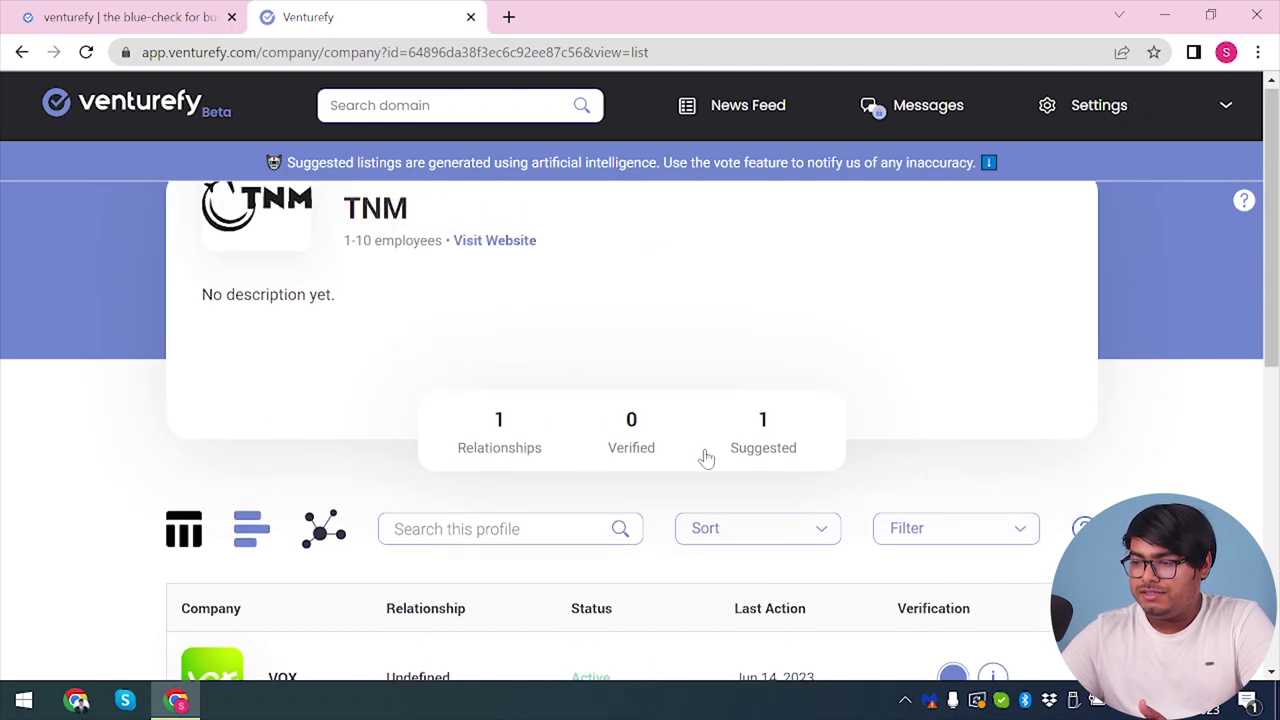
pyautogui.click(168, 540)
pyautogui.scroll(-3, 340, 541)
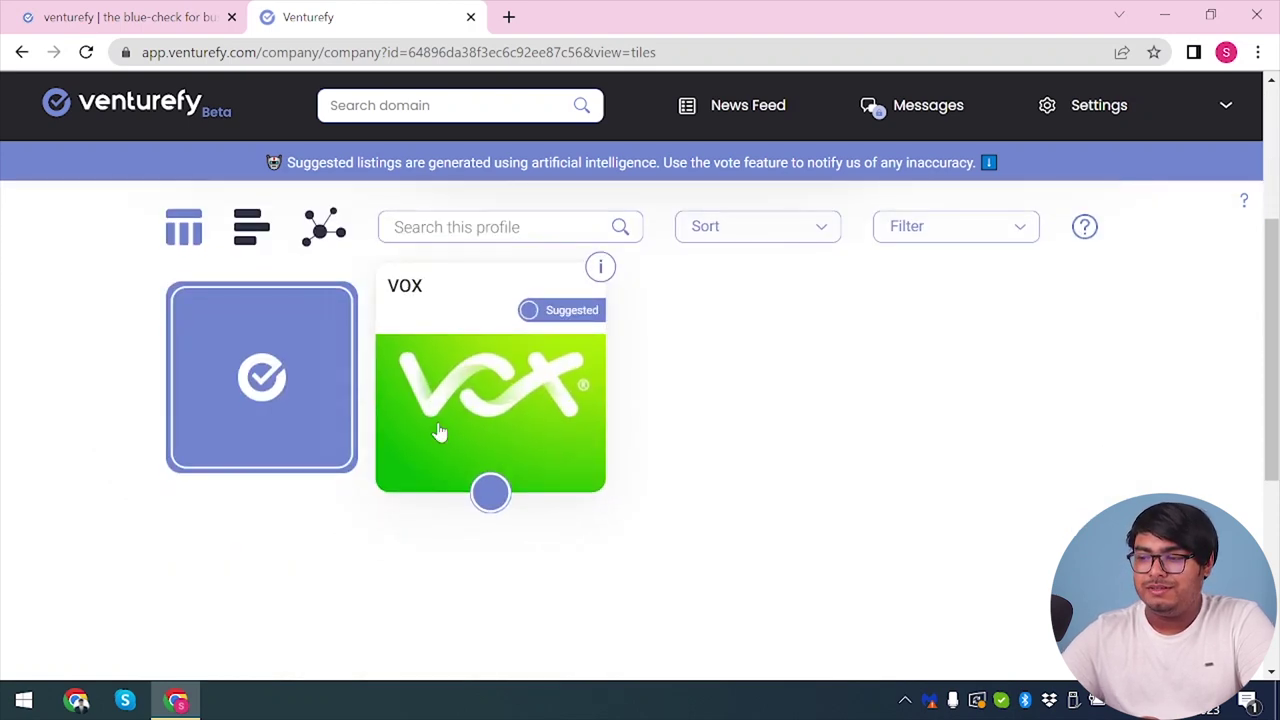
pyautogui.scroll(4, 575, 322)
pyautogui.scroll(-2, 400, 450)
pyautogui.click(251, 440)
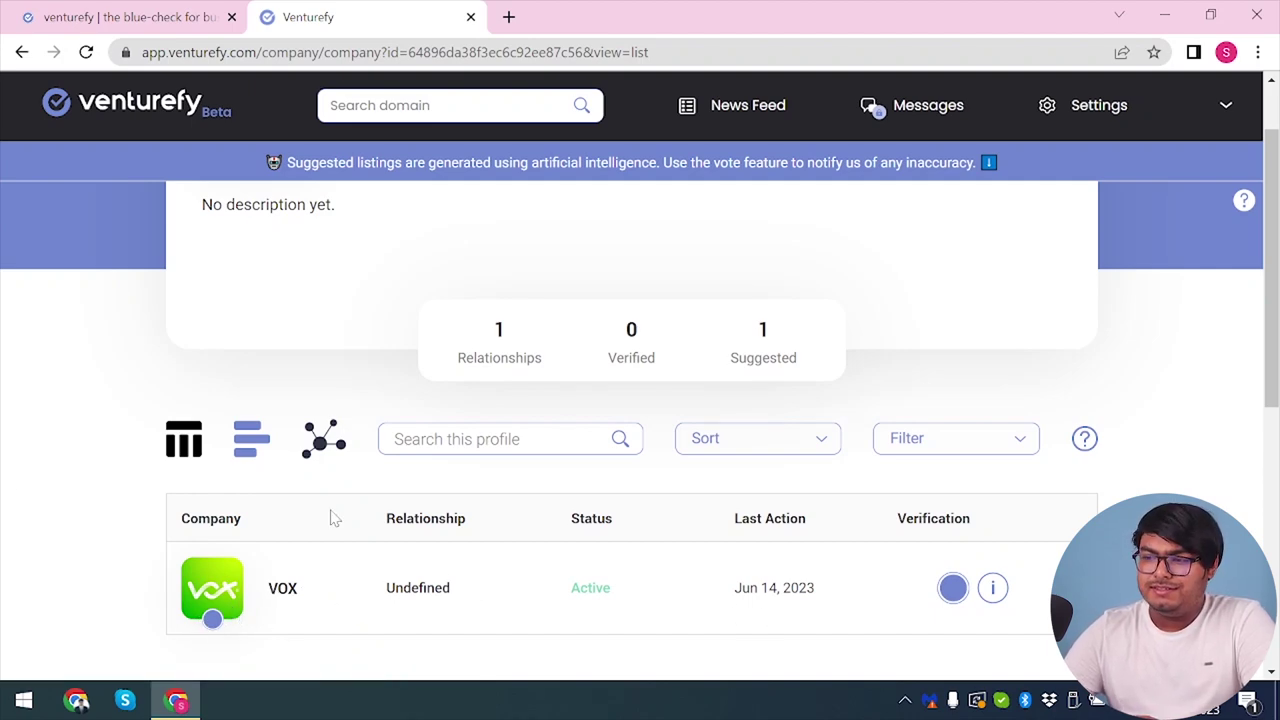
pyautogui.click(110, 104)
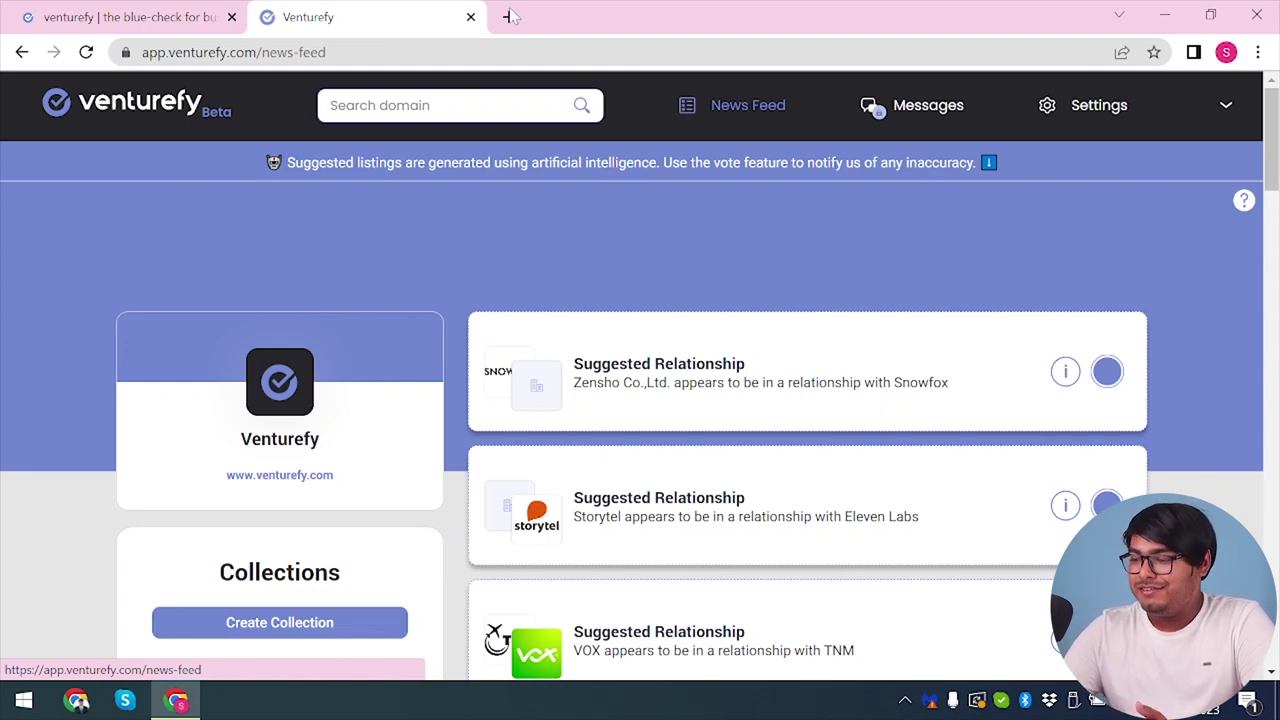
pyautogui.scroll(-6, 745, 350)
pyautogui.scroll(-3, 740, 355)
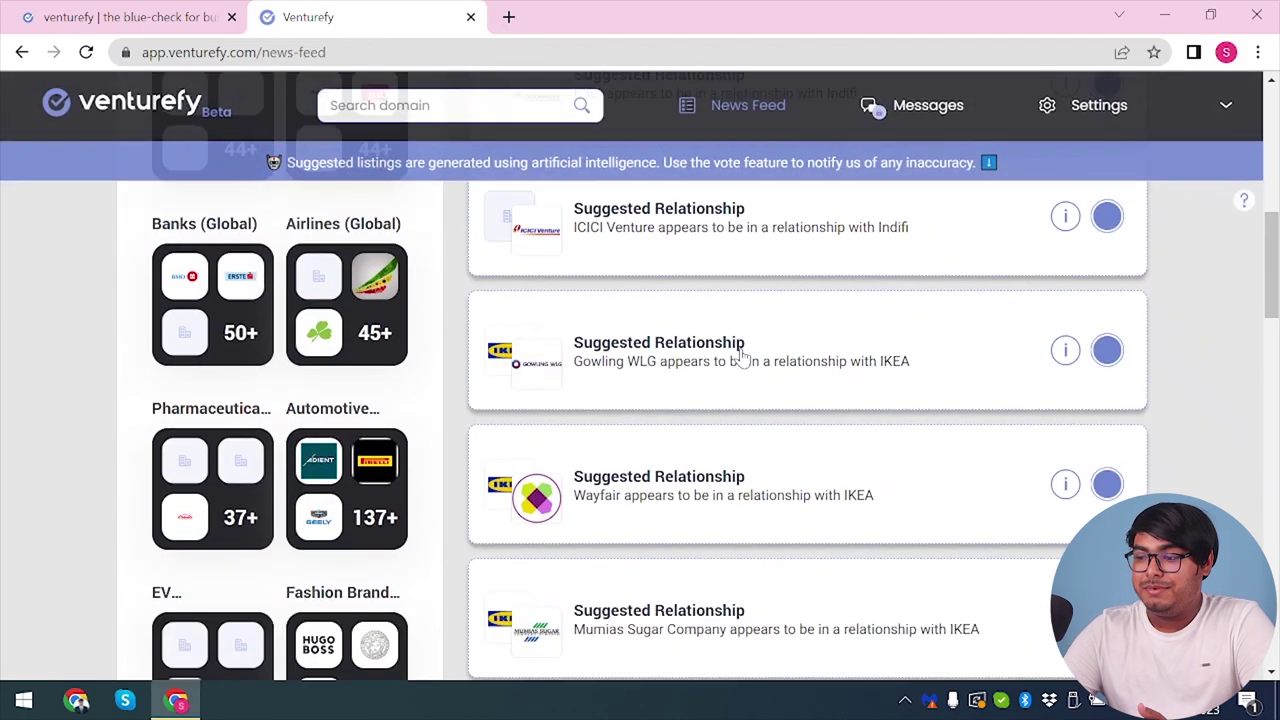